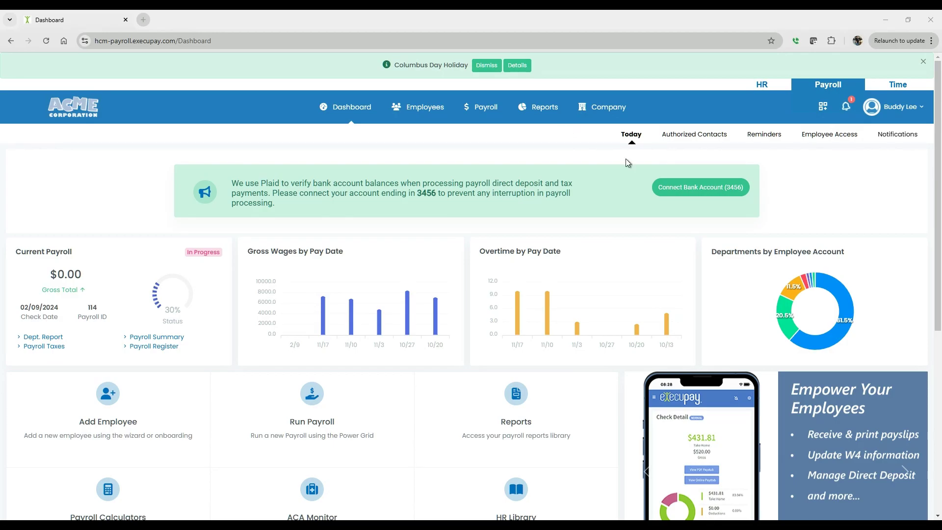
Switch from Payroll to the Time module and open My Dashboard Setup
{"action": "left_click", "coordinate": [898, 86]}
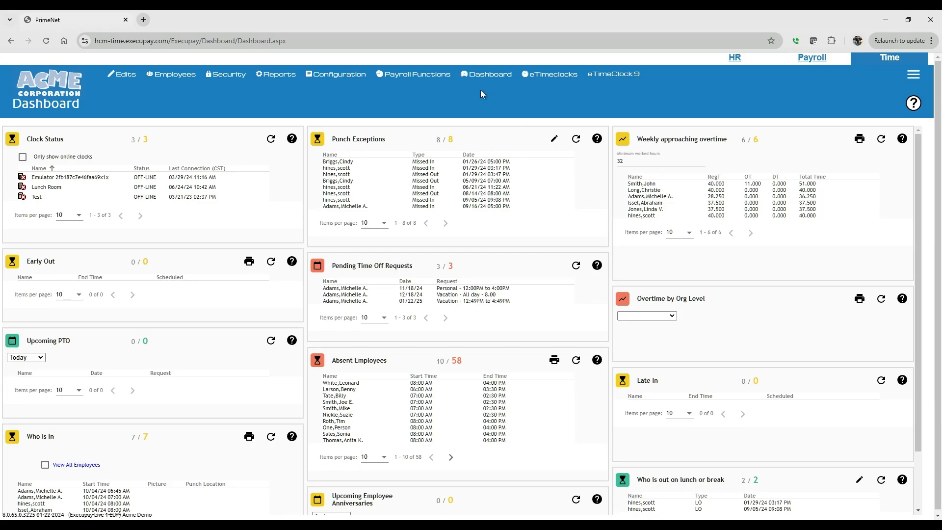
{"action": "mouse_move", "coordinate": [482, 77]}
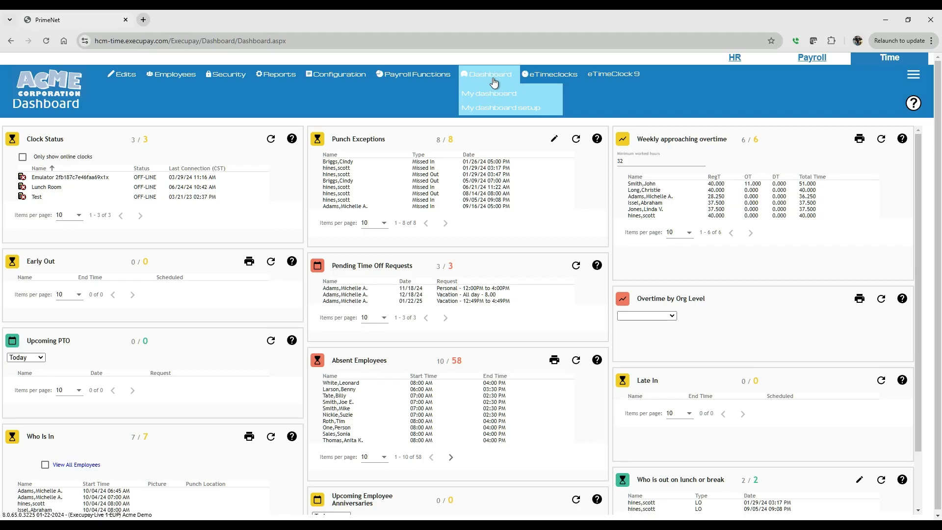
{"action": "left_click", "coordinate": [491, 108]}
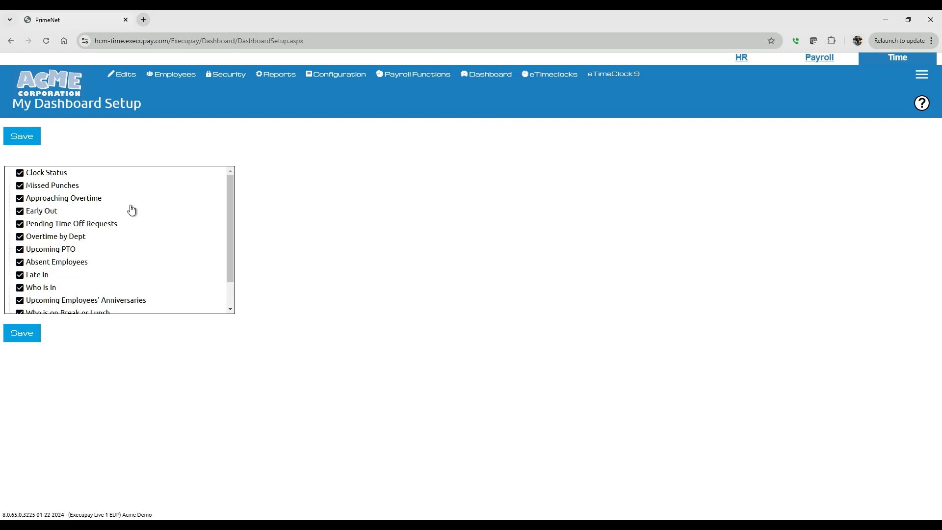
Review the full list of available dashboard widgets and save the current widget selection
{"action": "mouse_move", "coordinate": [488, 73]}
{"action": "scroll", "coordinate": [114, 253], "scroll_direction": "down", "scroll_amount": 2}
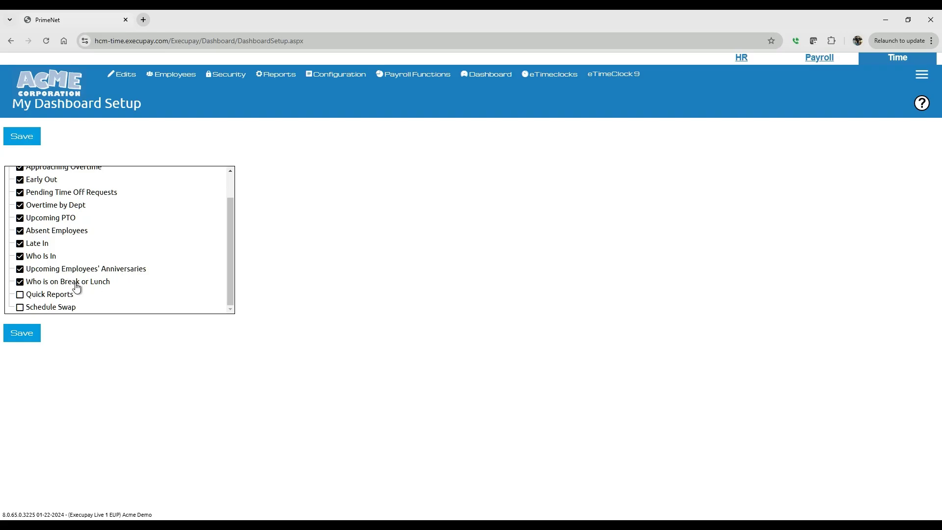
{"action": "scroll", "coordinate": [105, 288], "scroll_direction": "up", "scroll_amount": 2}
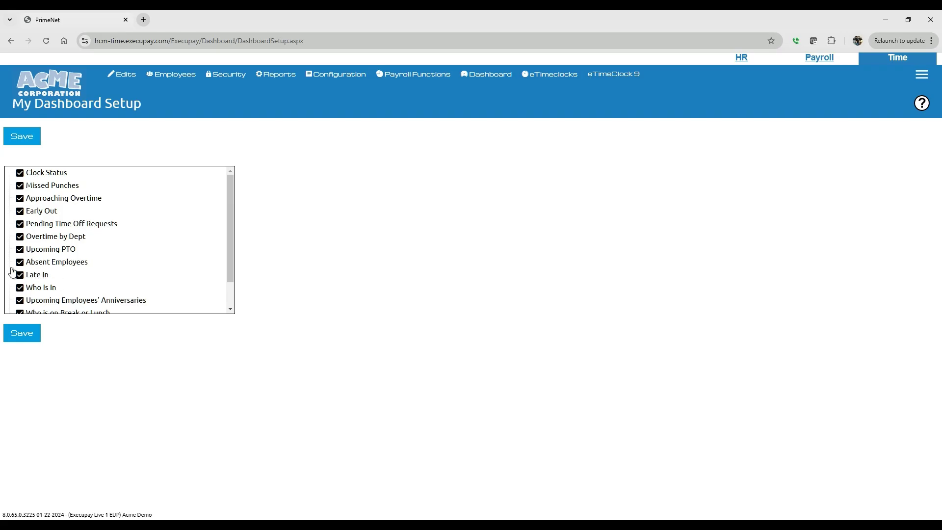
{"action": "left_click", "coordinate": [19, 334]}
{"action": "left_click", "coordinate": [474, 267]}
Return to My Dashboard and set the Weekly approaching overtime widget's minimum worked hours to 10
{"action": "mouse_move", "coordinate": [480, 75]}
{"action": "left_click", "coordinate": [489, 94]}
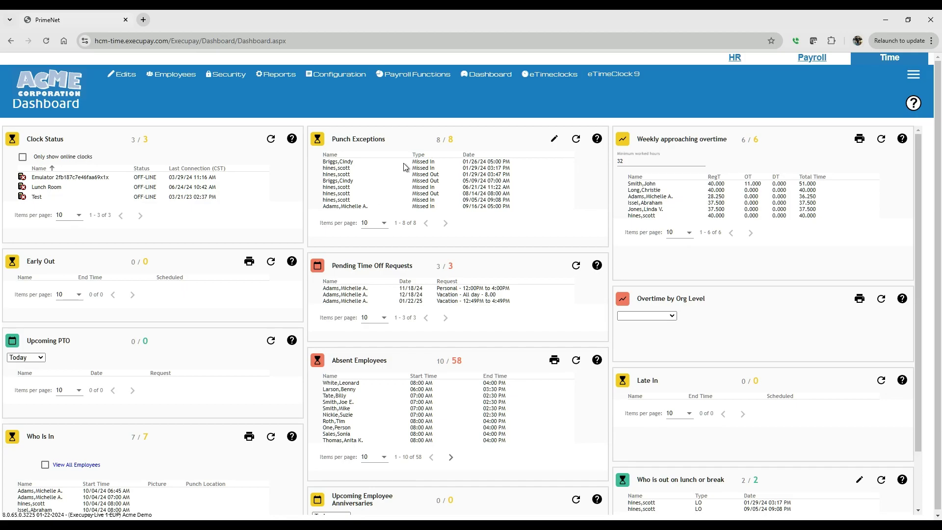
{"action": "left_click_drag", "start_coordinate": [438, 164], "coordinate": [411, 175]}
{"action": "double_click", "coordinate": [620, 162]}
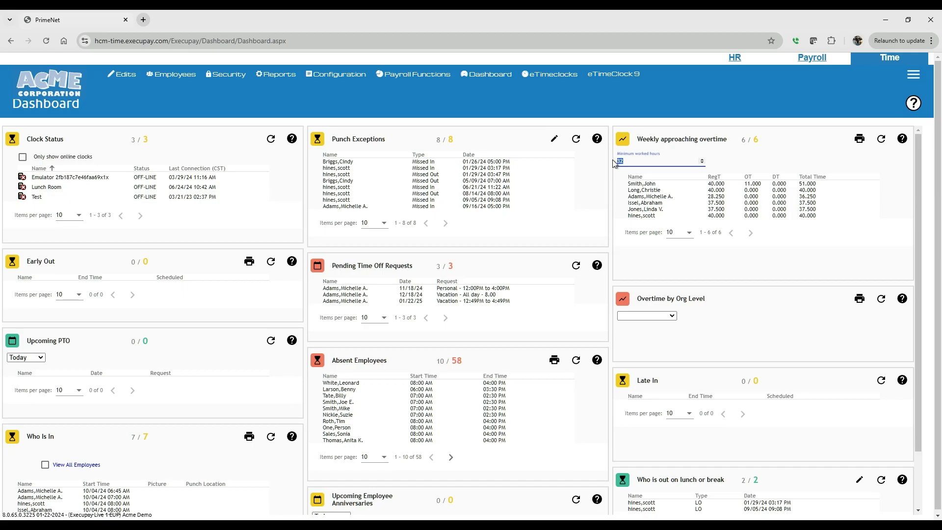
{"action": "type", "text": "10"}
{"action": "left_click", "coordinate": [760, 166]}
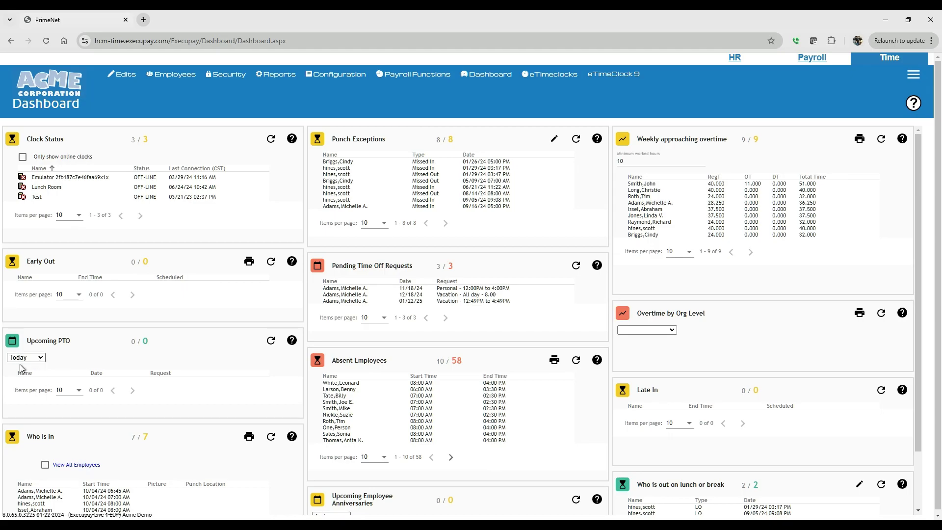
Set the Upcoming PTO widget's range to 6 Months
{"action": "scroll", "coordinate": [159, 391], "scroll_direction": "down", "scroll_amount": 1}
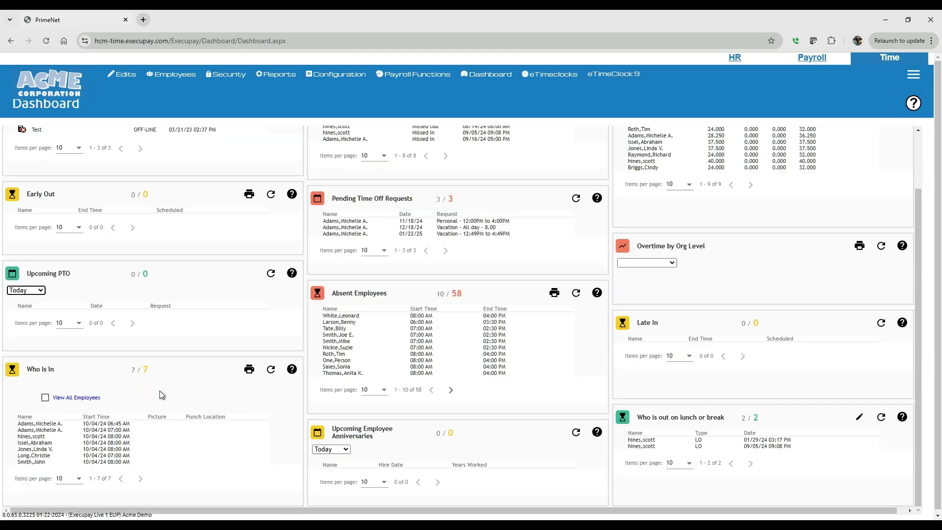
{"action": "left_click", "coordinate": [22, 291]}
{"action": "left_click", "coordinate": [17, 352]}
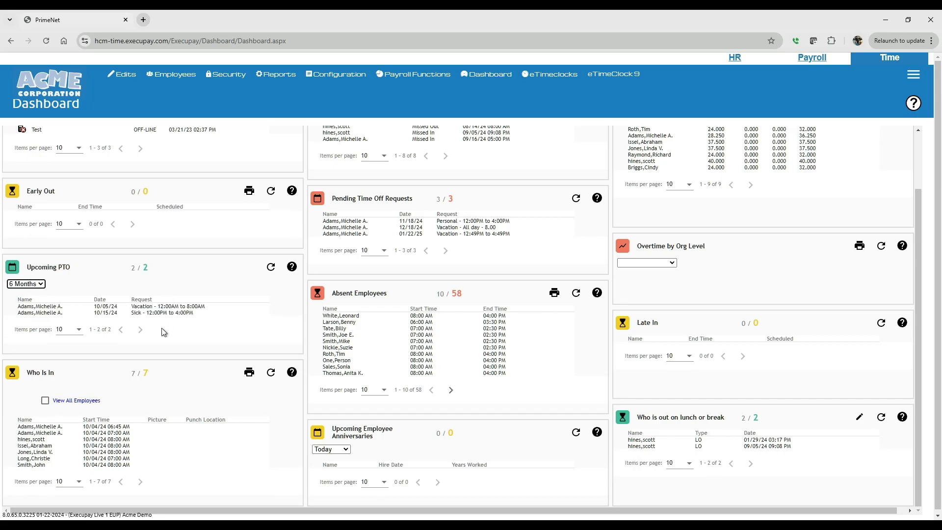
{"action": "scroll", "coordinate": [187, 290], "scroll_direction": "up", "scroll_amount": 2}
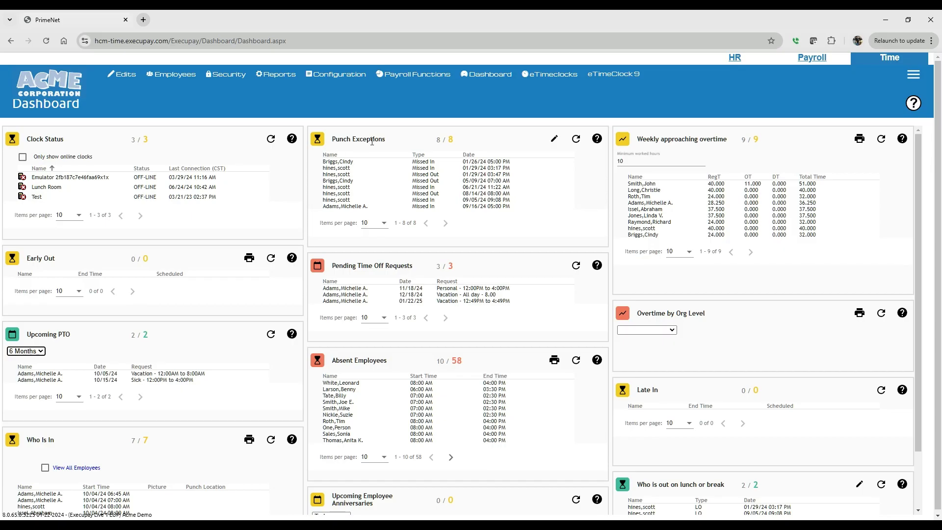
Open Time Management to work with the missed and duplicated punch exceptions
{"action": "mouse_move", "coordinate": [123, 74]}
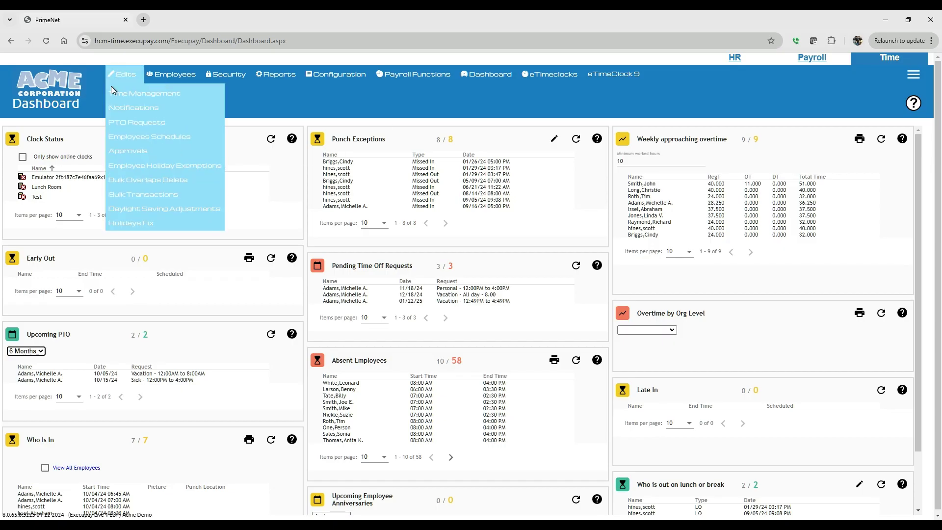
{"action": "left_click", "coordinate": [156, 95]}
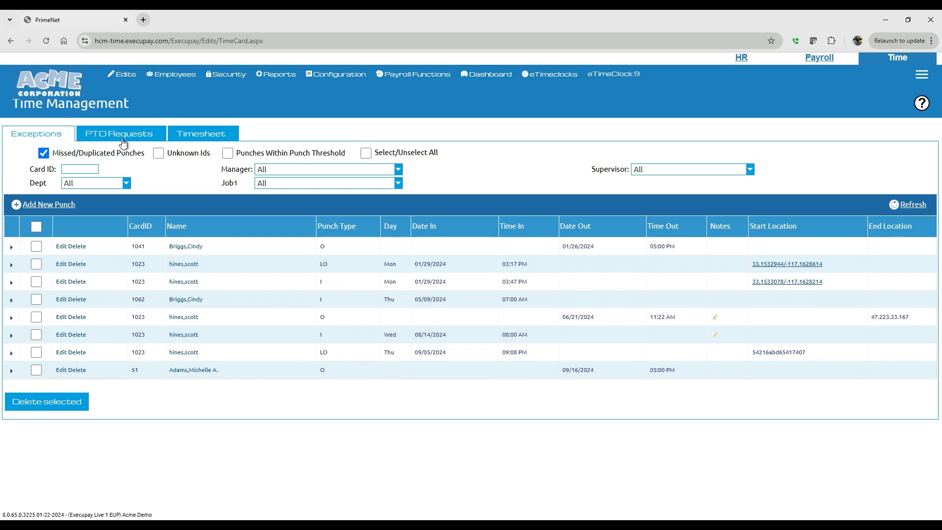
{"action": "left_click", "coordinate": [205, 136]}
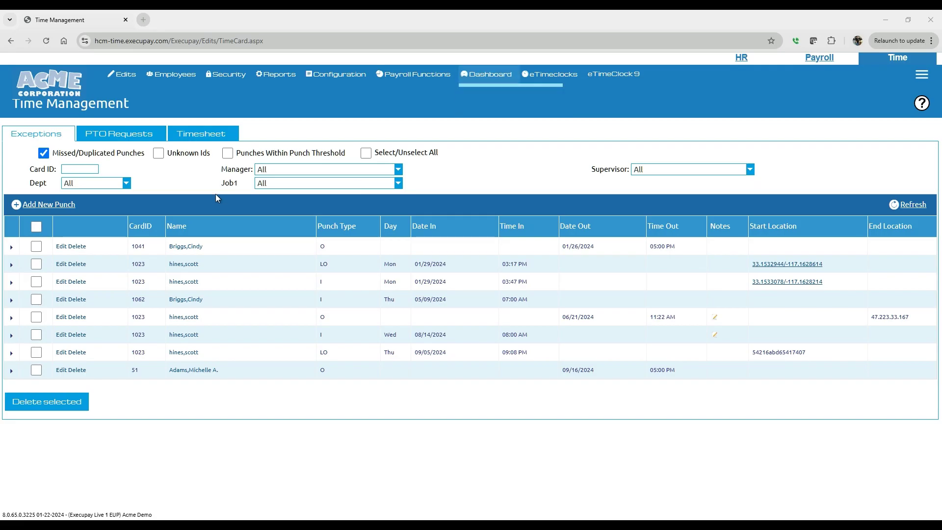
{"action": "left_click", "coordinate": [201, 137]}
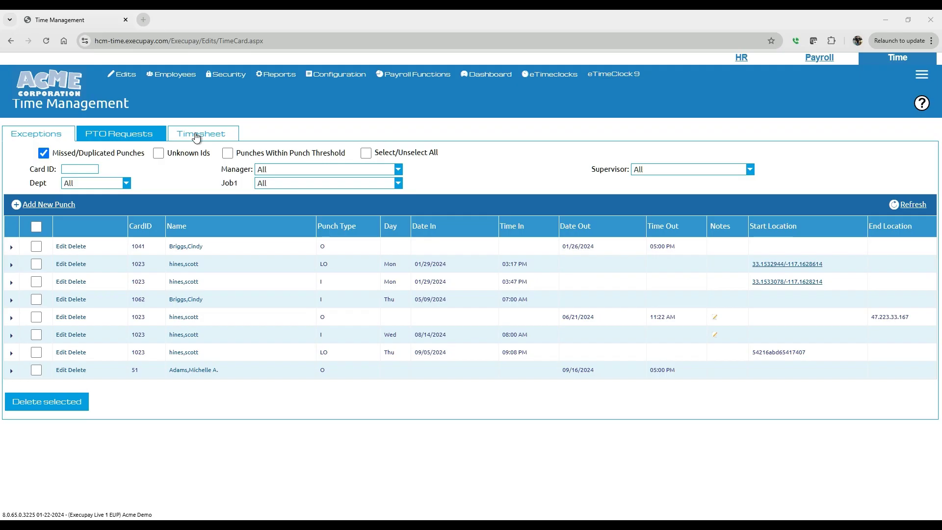
{"action": "mouse_move", "coordinate": [123, 74]}
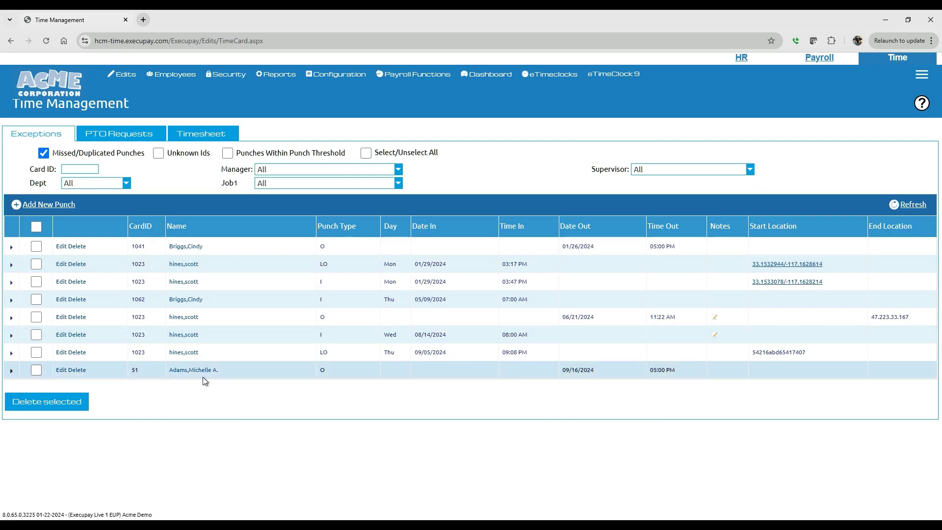
Try completing the 09/16/2024 missed punch with a 03:30 PM time in and the note "called back to work before leaving"
{"action": "double_click", "coordinate": [453, 374]}
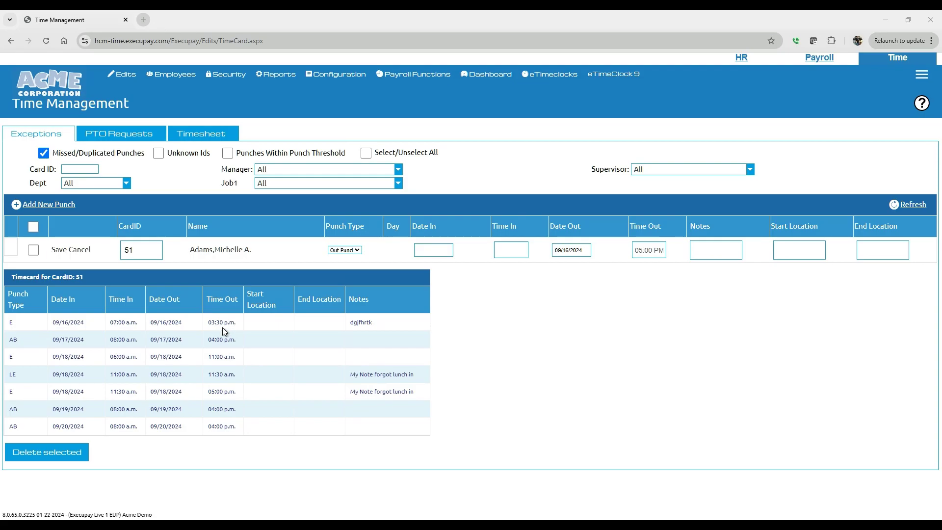
{"action": "left_click", "coordinate": [515, 251]}
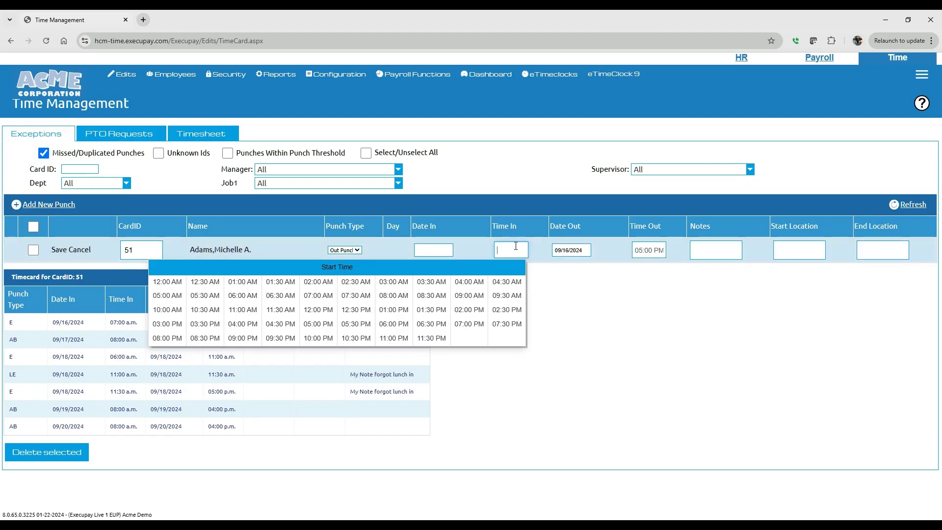
{"action": "type", "text": "30pm"}
{"action": "left_click", "coordinate": [538, 246]}
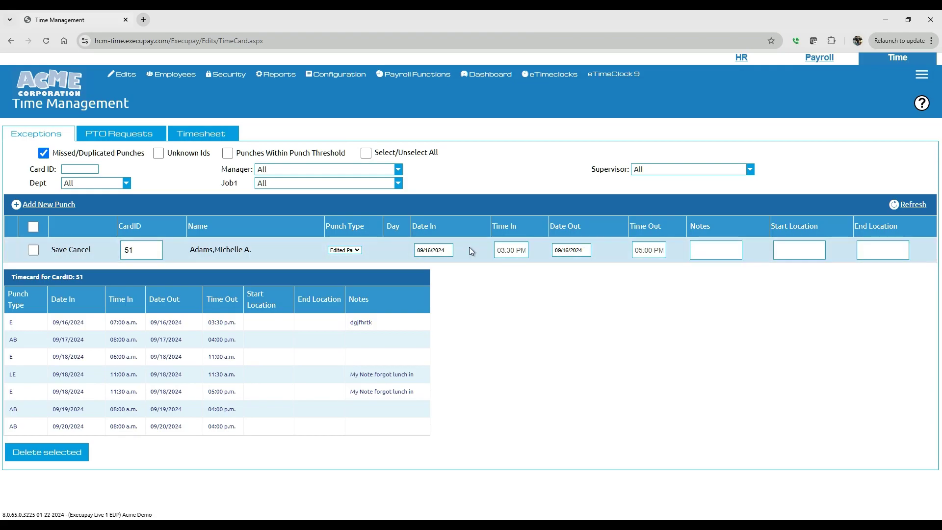
{"action": "left_click", "coordinate": [718, 249]}
{"action": "type", "text": "Forgot"}
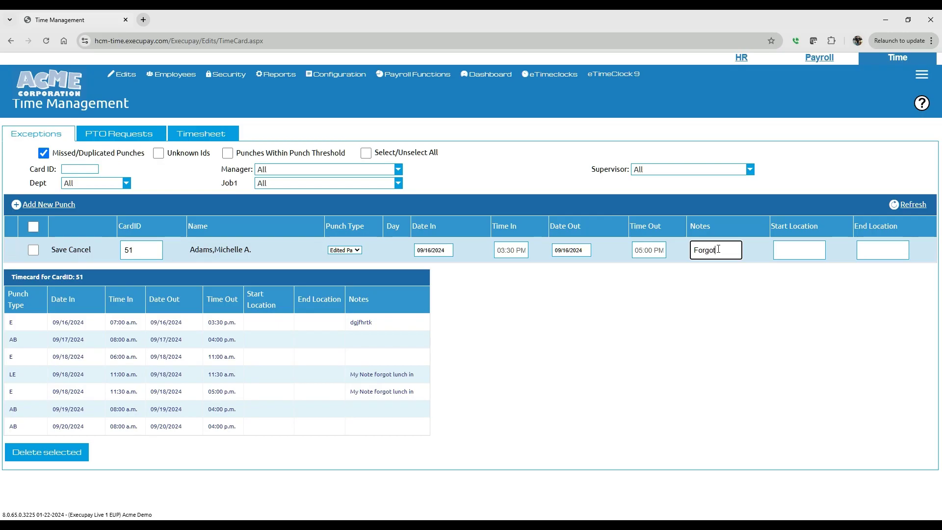
{"action": "key", "text": "BackSpace"}
{"action": "type", "text": "called back to wo"}
{"action": "type", "text": "rk"}
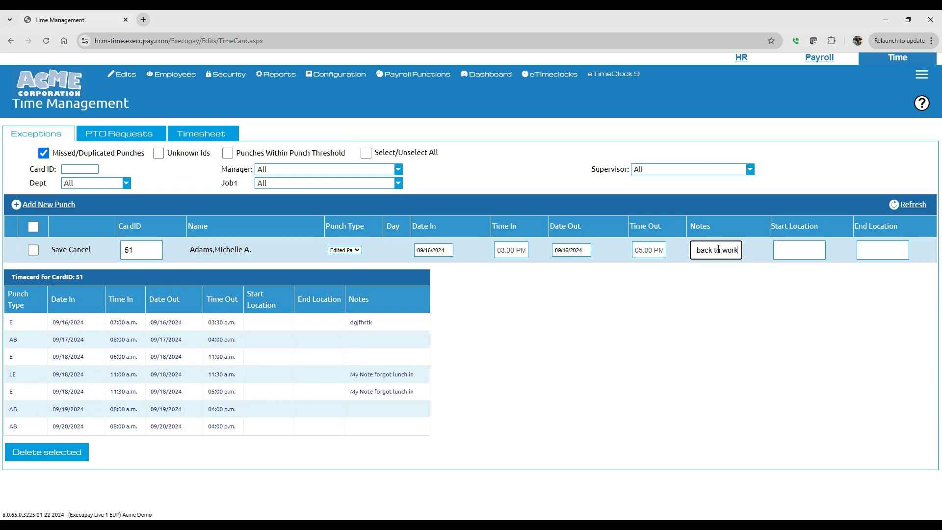
{"action": "type", "text": " before leaving"}
{"action": "left_click", "coordinate": [83, 252]}
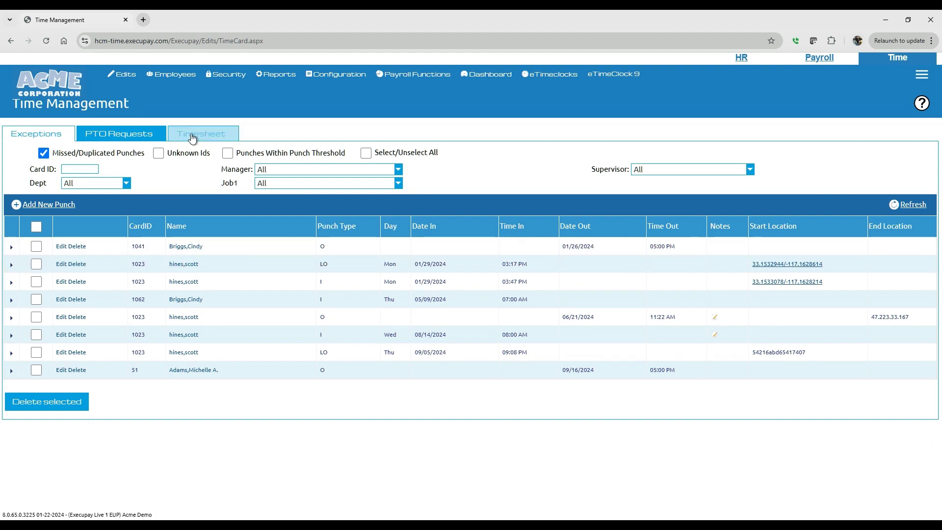
Open the timesheet of the employee with the 09/16/2024 exception and look through its entries and schedule
{"action": "left_click", "coordinate": [189, 370]}
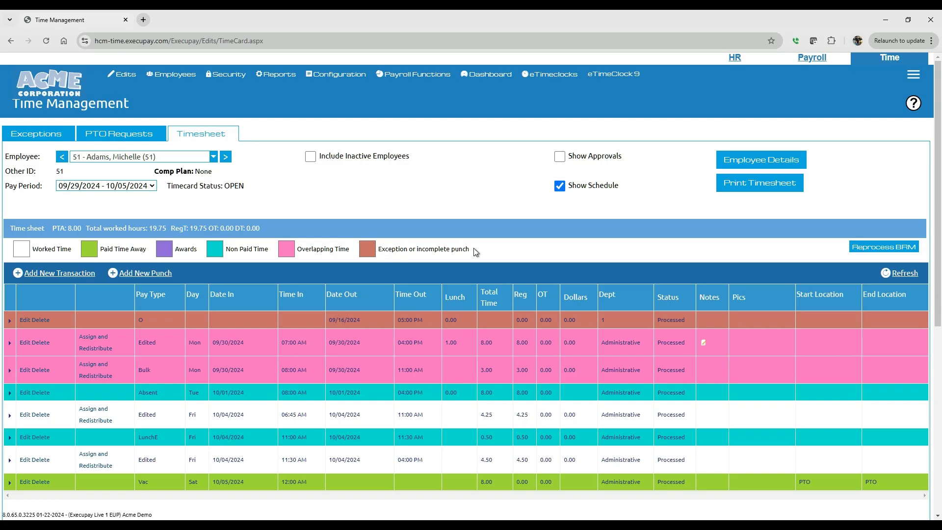
{"action": "scroll", "coordinate": [416, 249], "scroll_direction": "down", "scroll_amount": 5}
{"action": "scroll", "coordinate": [415, 248], "scroll_direction": "up", "scroll_amount": 5}
Add and save a new In Punch dated 10/04/2024 at 07:00 AM to the employee's timesheet
{"action": "left_click", "coordinate": [134, 275]}
{"action": "left_click", "coordinate": [596, 254]}
{"action": "type", "text": "7:00 AM"}
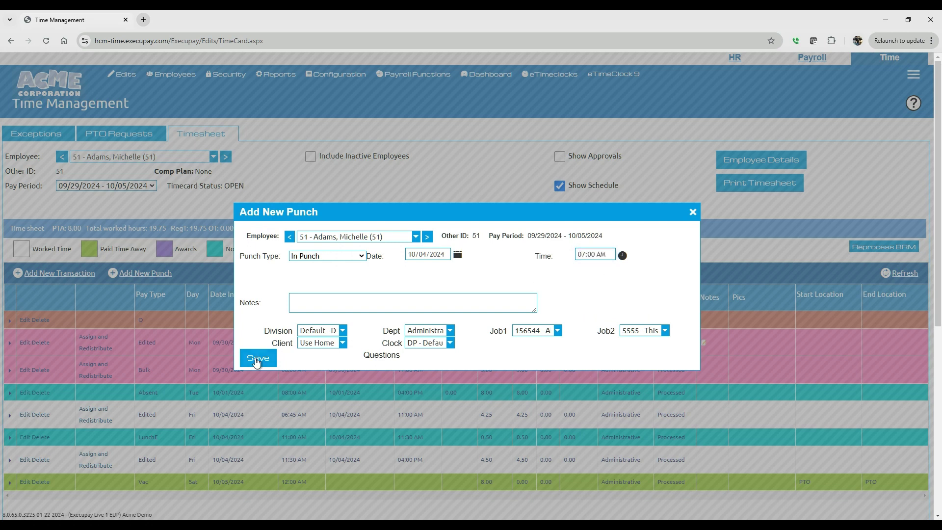
{"action": "left_click", "coordinate": [259, 358]}
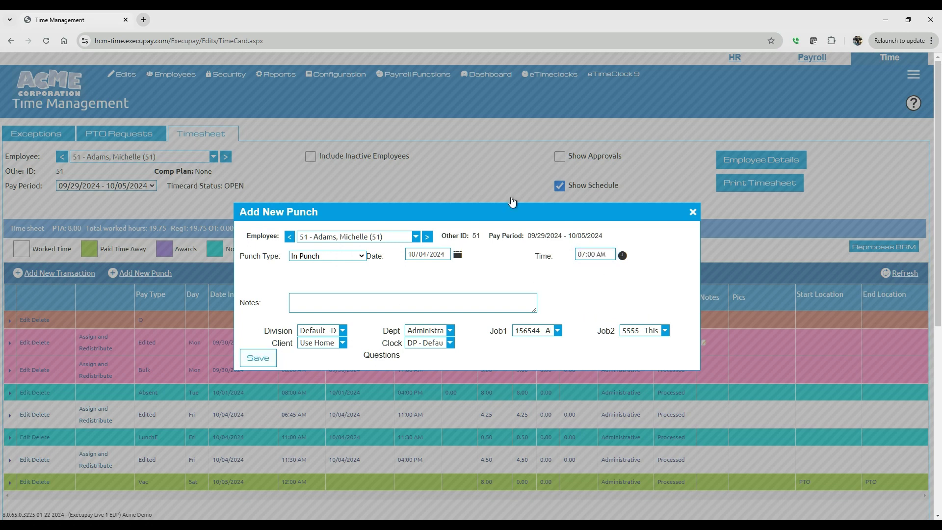
{"action": "scroll", "coordinate": [343, 383], "scroll_direction": "down", "scroll_amount": 2}
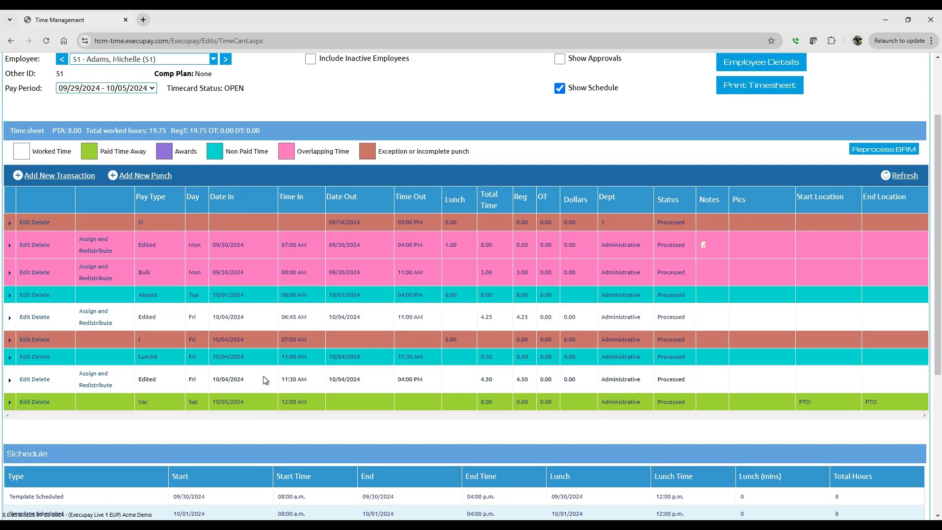
{"action": "scroll", "coordinate": [43, 136], "scroll_direction": "up", "scroll_amount": 2}
Check the exceptions list and return to the employee's timesheet for the 09/15/2024 - 09/21/2024 pay period
{"action": "left_click", "coordinate": [44, 136]}
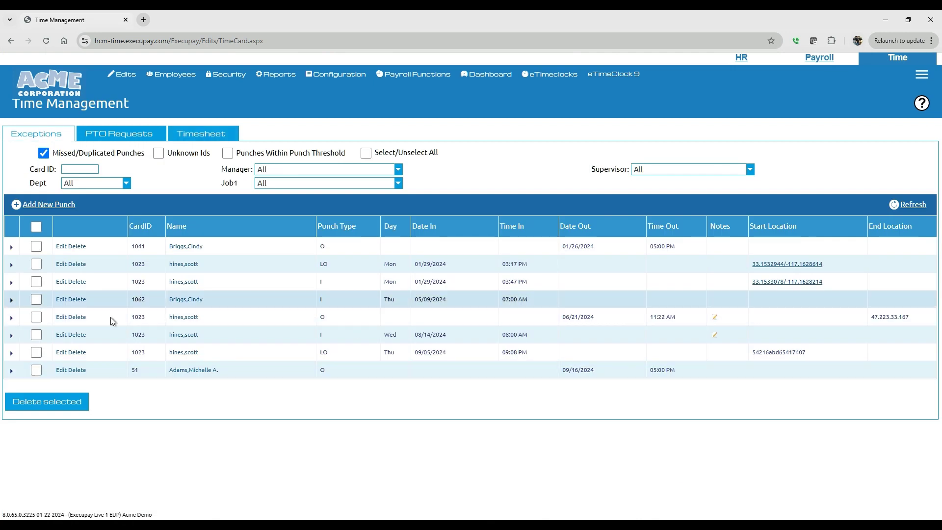
{"action": "left_click", "coordinate": [195, 134]}
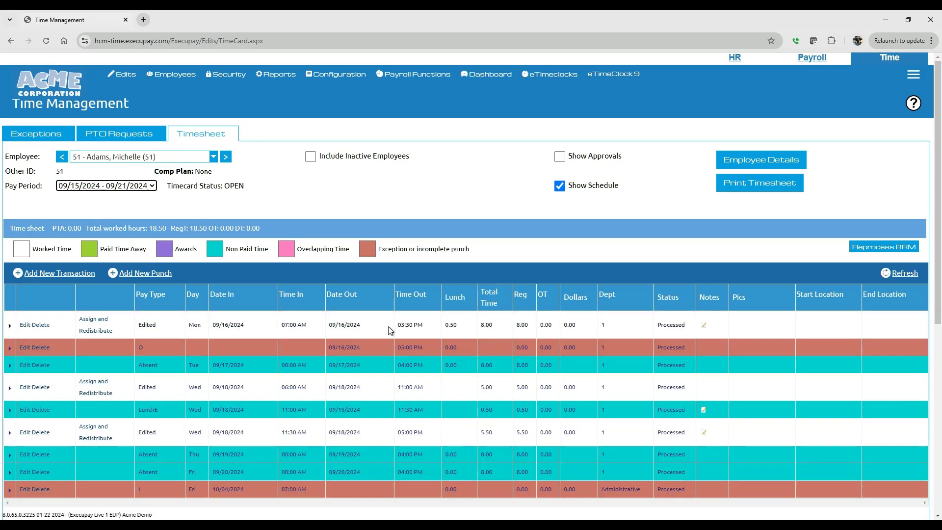
{"action": "scroll", "coordinate": [496, 414], "scroll_direction": "down", "scroll_amount": 2}
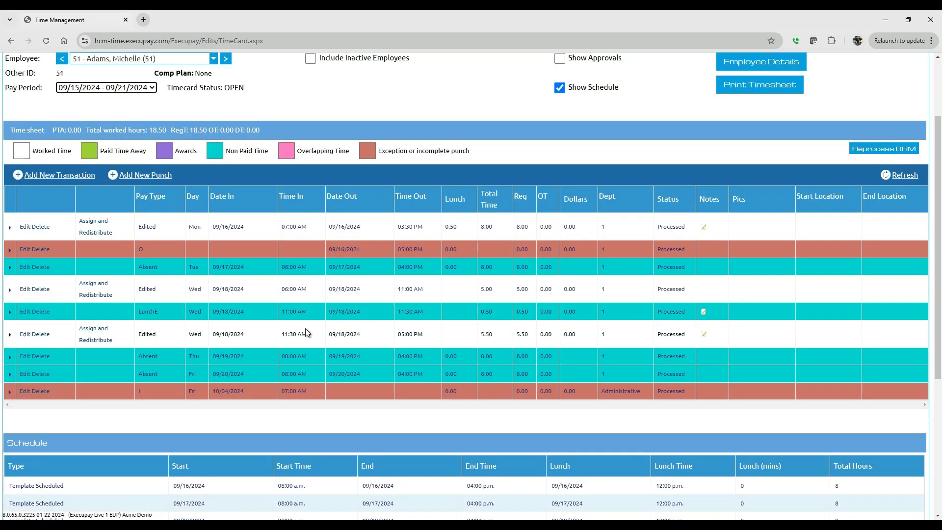
{"action": "scroll", "coordinate": [246, 310], "scroll_direction": "up", "scroll_amount": 1}
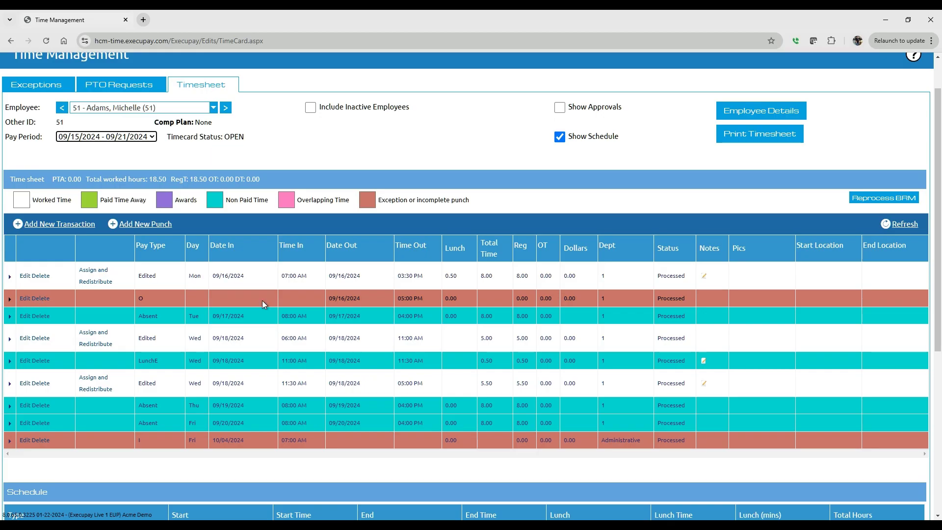
Open the Monday 09/16/2024 worked-time entry for editing, go to its time out and notes, and save the entry
{"action": "double_click", "coordinate": [411, 275]}
{"action": "left_click", "coordinate": [372, 273]}
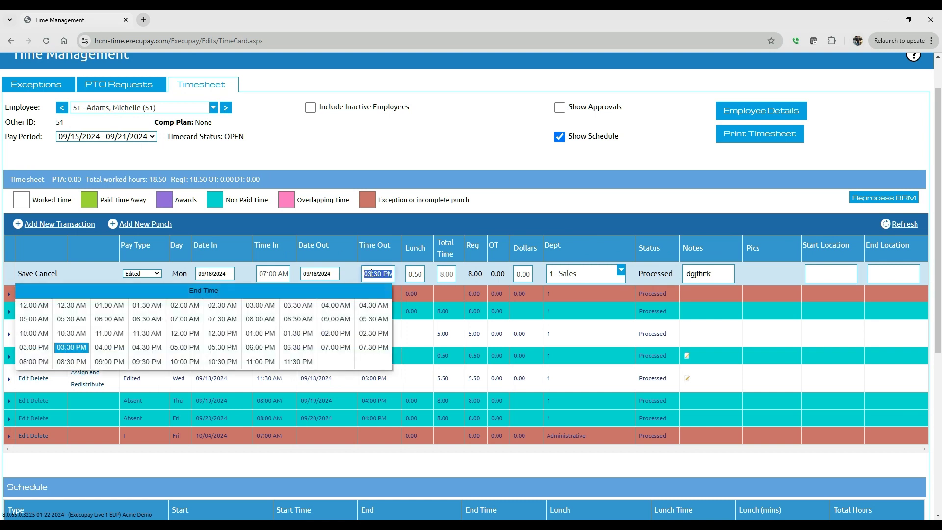
{"action": "left_click", "coordinate": [719, 275]}
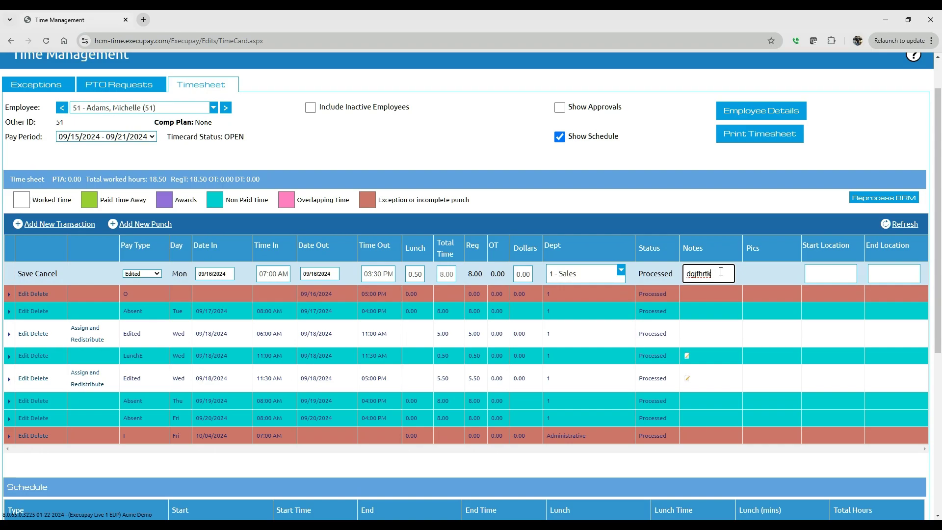
{"action": "left_click", "coordinate": [25, 276]}
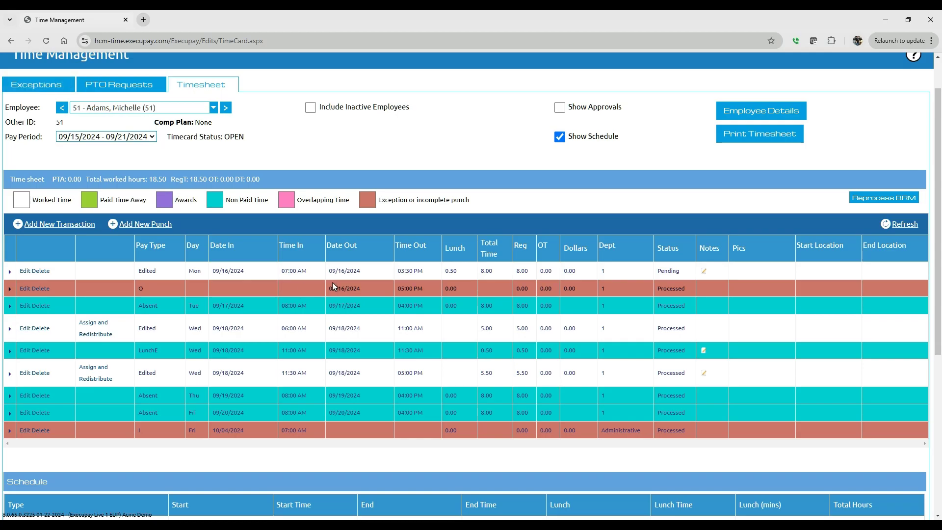
{"action": "double_click", "coordinate": [297, 287]}
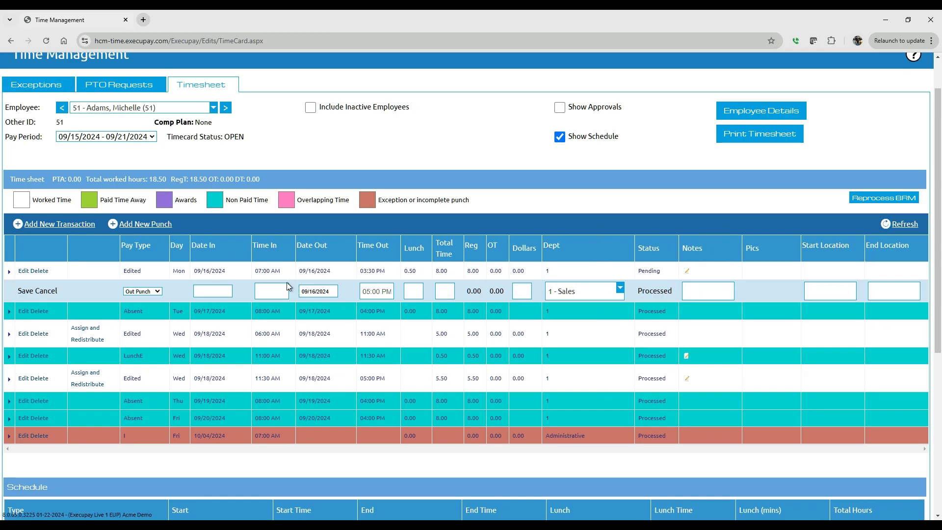
{"action": "left_click", "coordinate": [272, 292]}
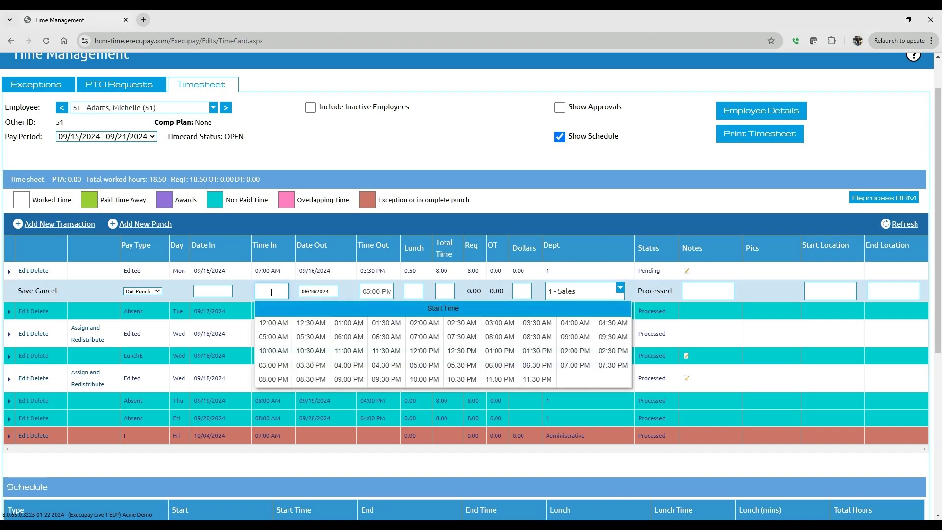
{"action": "left_click", "coordinate": [52, 291]}
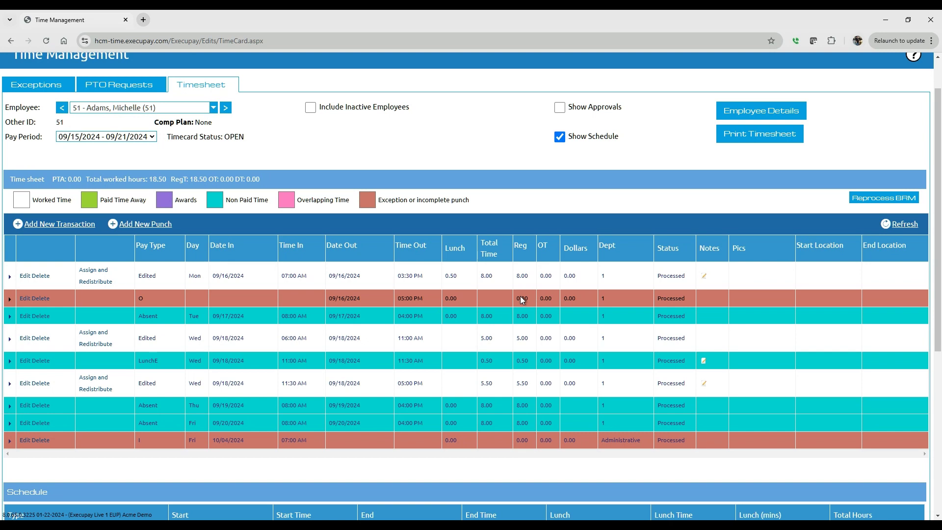
Switch the timesheet to the 09/22/2024 - 09/28/2024 pay period and show its approvals
{"action": "scroll", "coordinate": [338, 340], "scroll_direction": "up", "scroll_amount": 2}
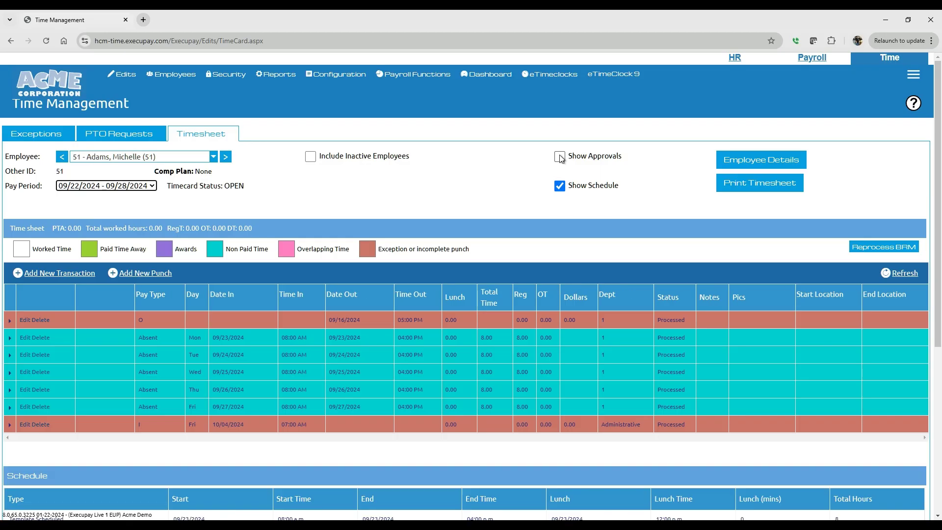
{"action": "left_click", "coordinate": [559, 157]}
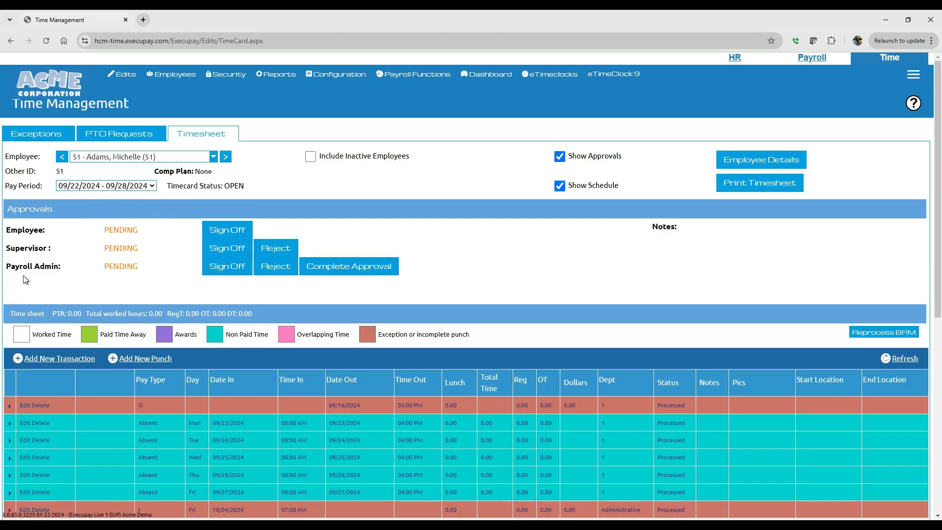
{"action": "left_click_drag", "start_coordinate": [61, 266], "coordinate": [6, 266]}
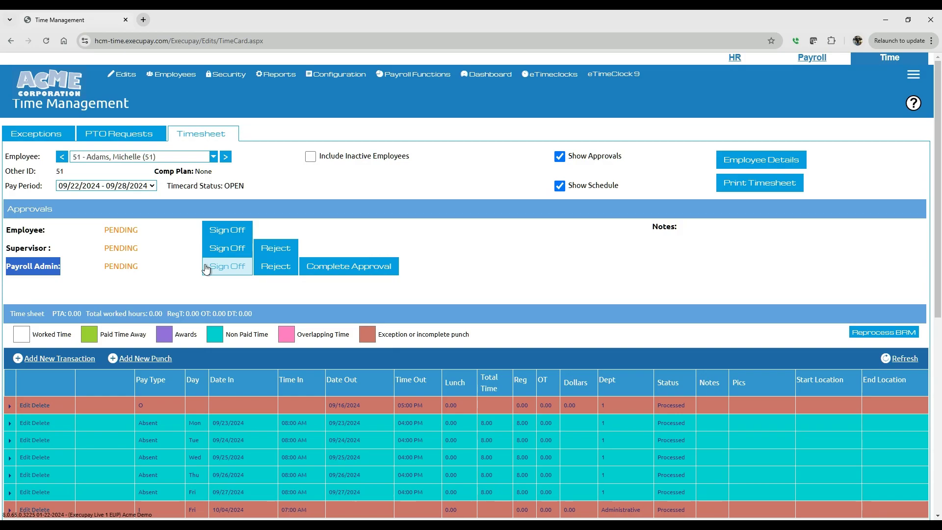
Cancel the payroll admin sign-off and sign off the timecard for the employee instead
{"action": "left_click", "coordinate": [220, 271]}
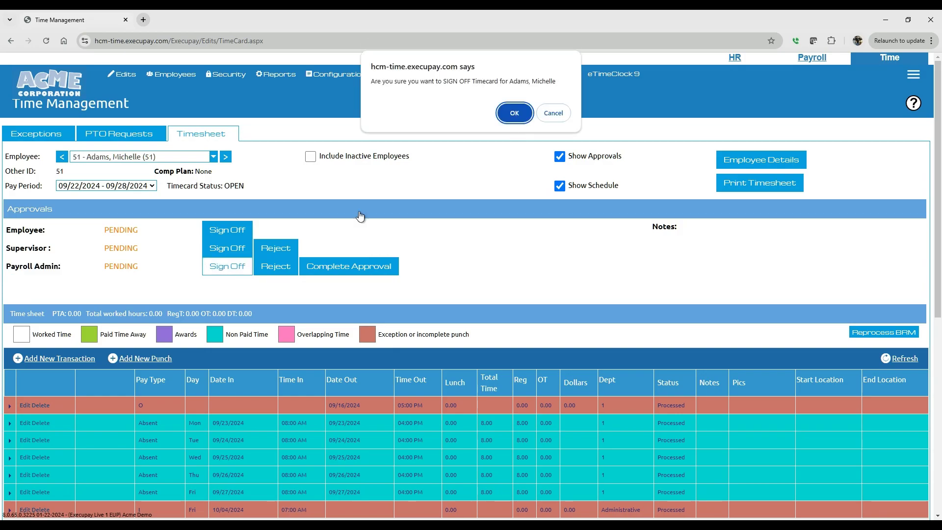
{"action": "left_click", "coordinate": [548, 113]}
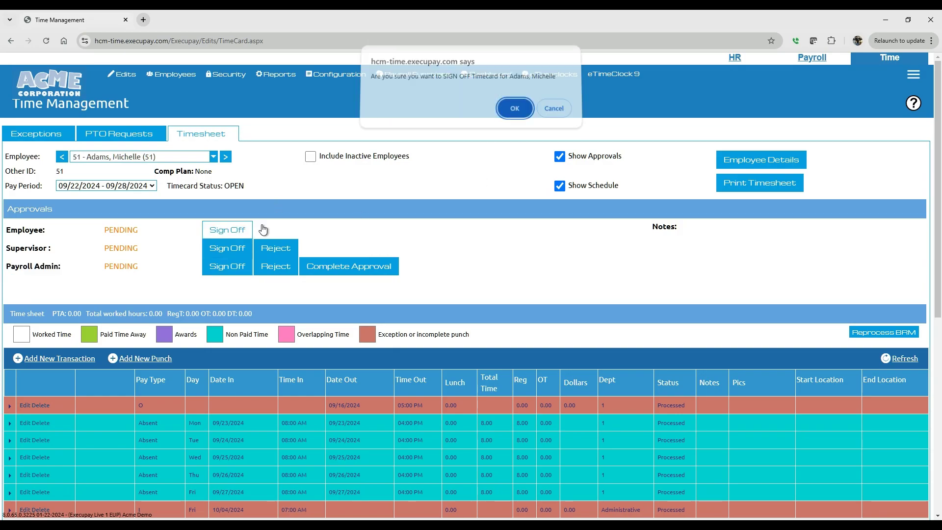
{"action": "left_click", "coordinate": [516, 114]}
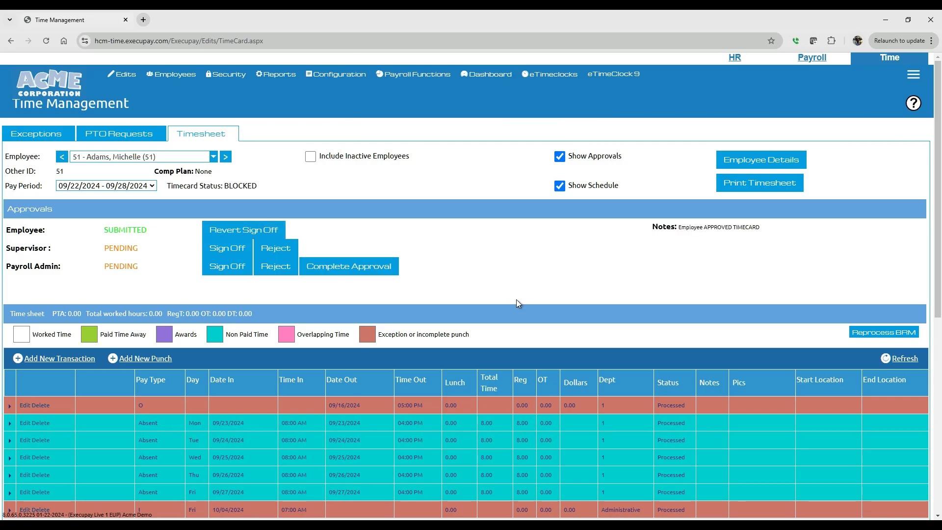
Try to edit an absent entry on the signed-off timecard, and revert the employee sign-off
{"action": "left_click_drag", "start_coordinate": [101, 225], "coordinate": [150, 230]}
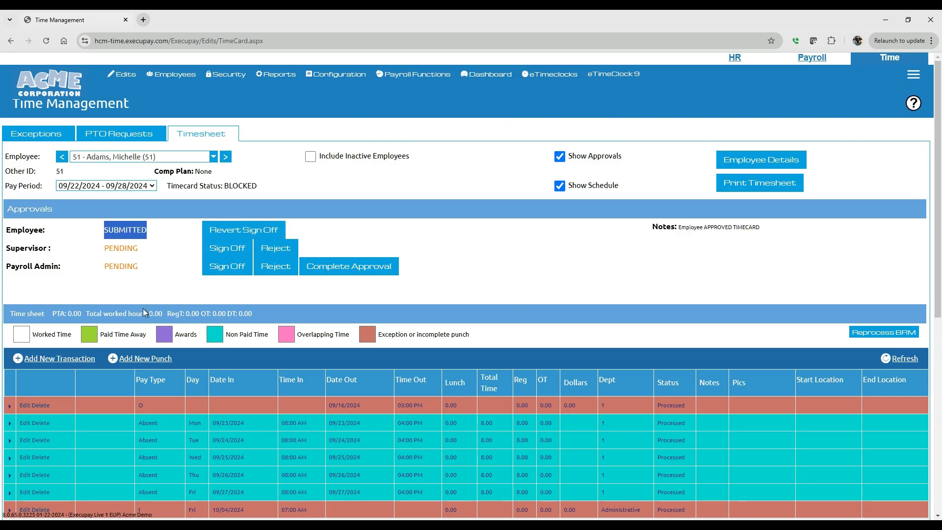
{"action": "left_click", "coordinate": [346, 440]}
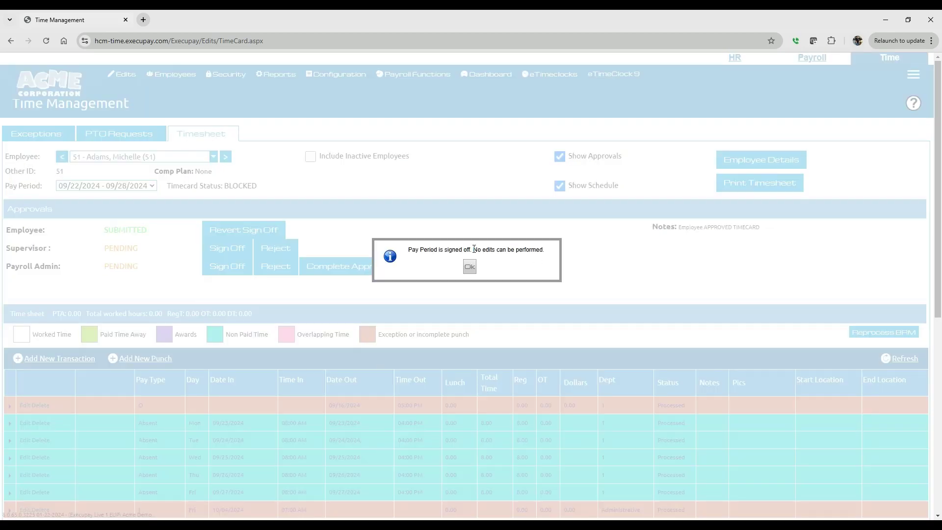
{"action": "left_click", "coordinate": [469, 267]}
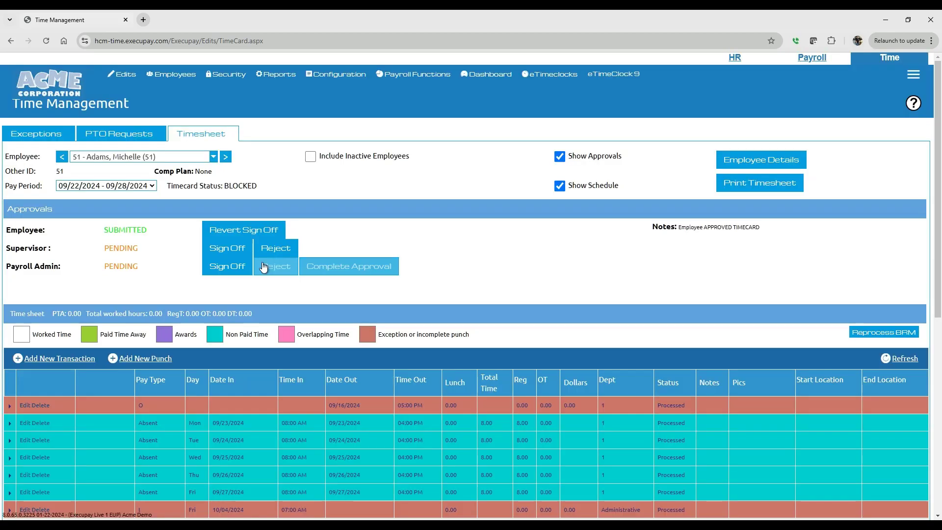
{"action": "left_click", "coordinate": [233, 232]}
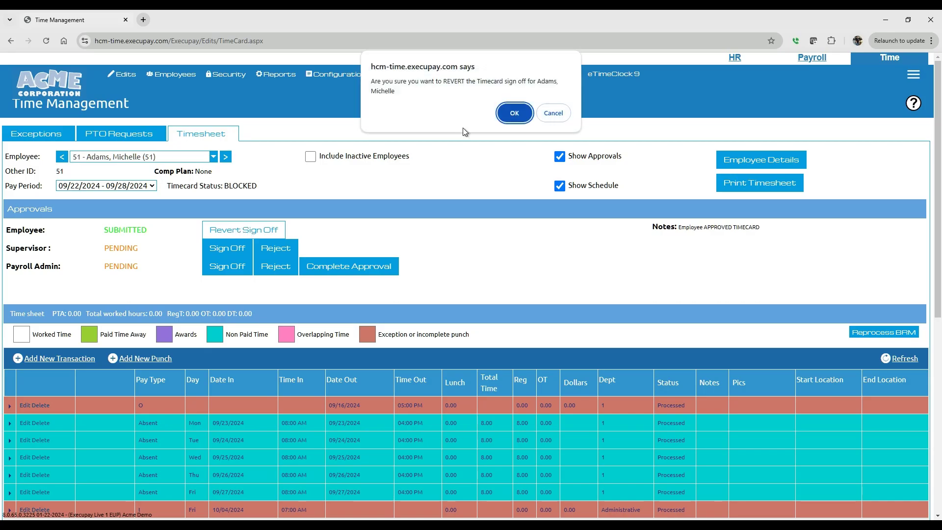
{"action": "left_click", "coordinate": [512, 112]}
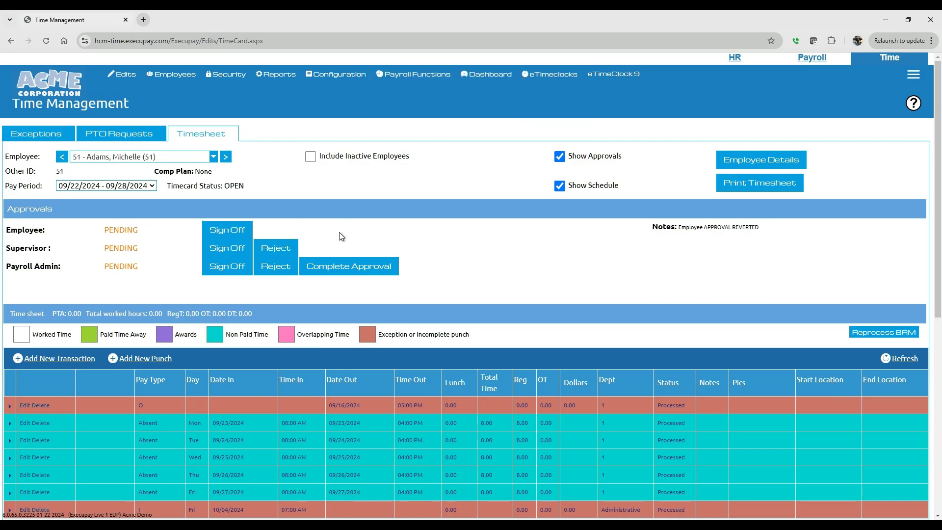
Switch the timesheet to the 09/29/2024 - 10/05/2024 pay period and review its overlapping time entries
{"action": "left_click", "coordinate": [358, 463]}
{"action": "left_click", "coordinate": [83, 187]}
{"action": "key", "text": "Down"}
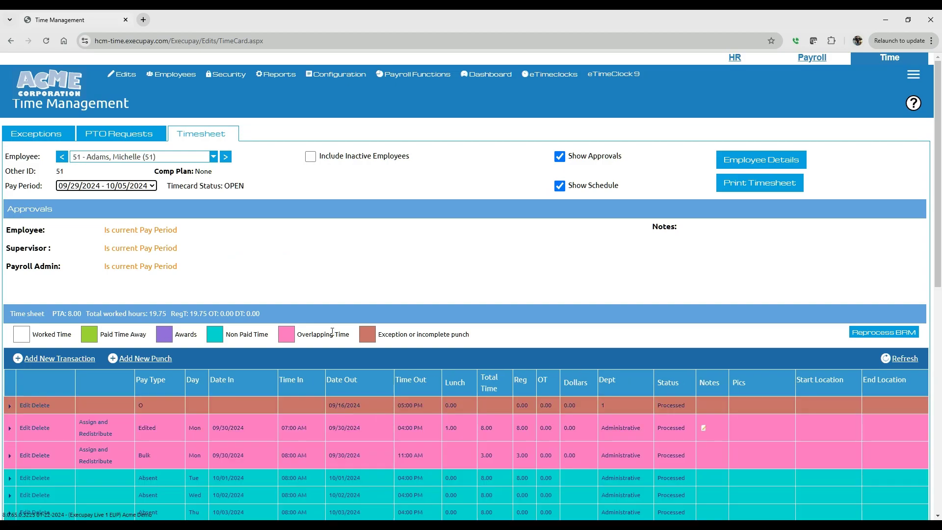
{"action": "left_click_drag", "start_coordinate": [347, 335], "coordinate": [302, 335]}
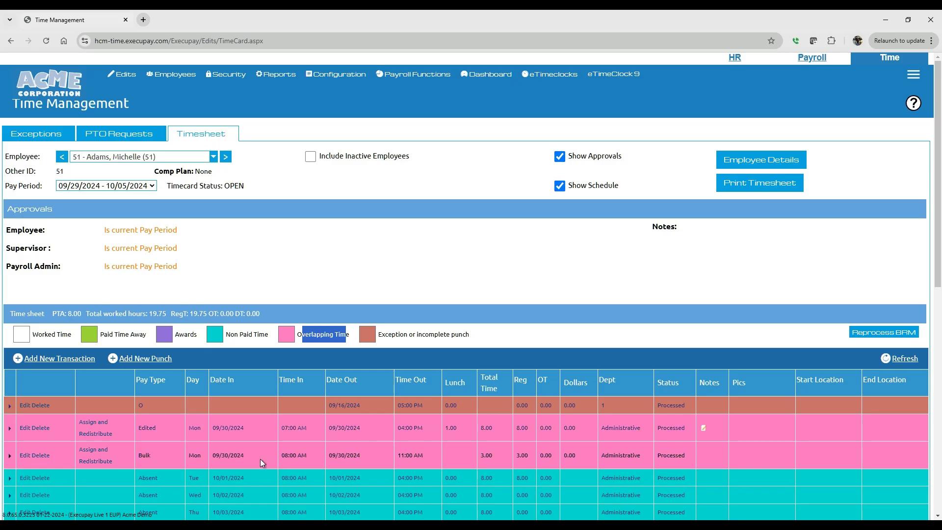
{"action": "scroll", "coordinate": [304, 455], "scroll_direction": "down", "scroll_amount": 3}
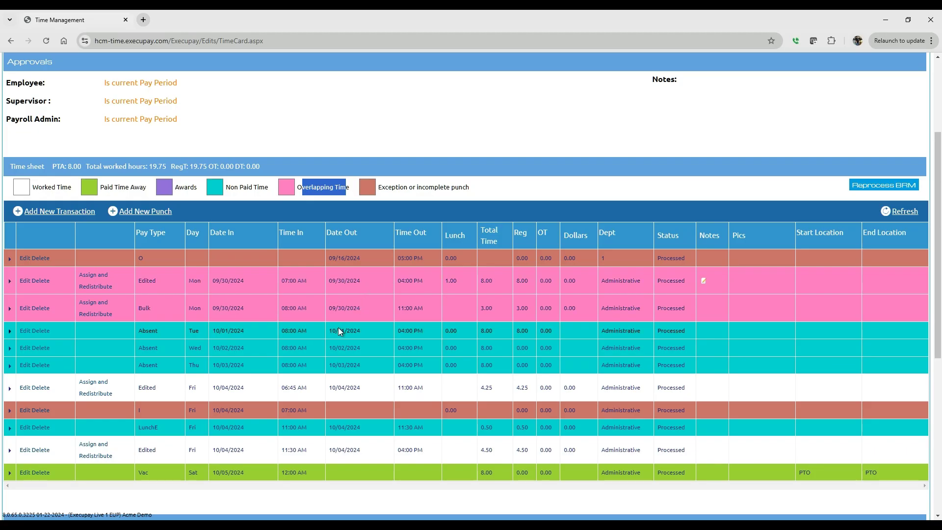
Open the Monday 09/30/2024 bulk transaction, compare its start time with the timesheet entries, and close it without saving
{"action": "left_click", "coordinate": [23, 307]}
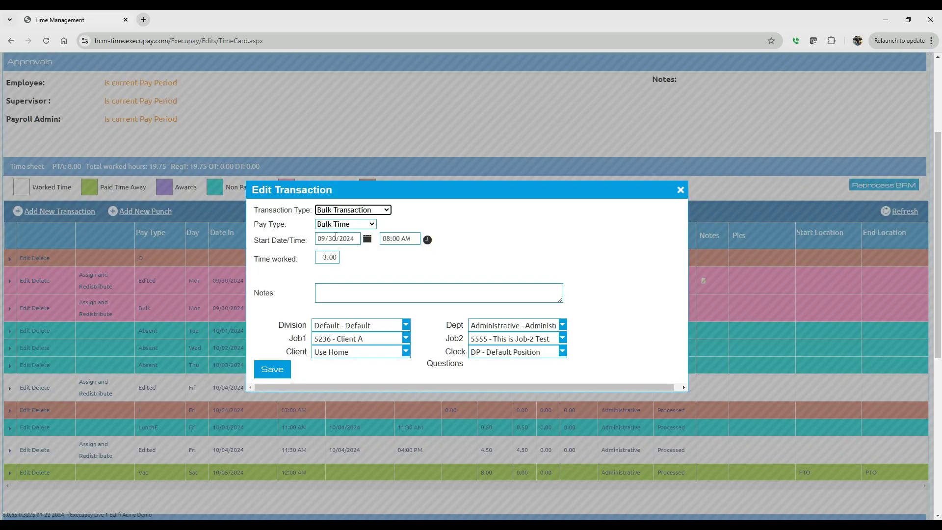
{"action": "left_click", "coordinate": [388, 239]}
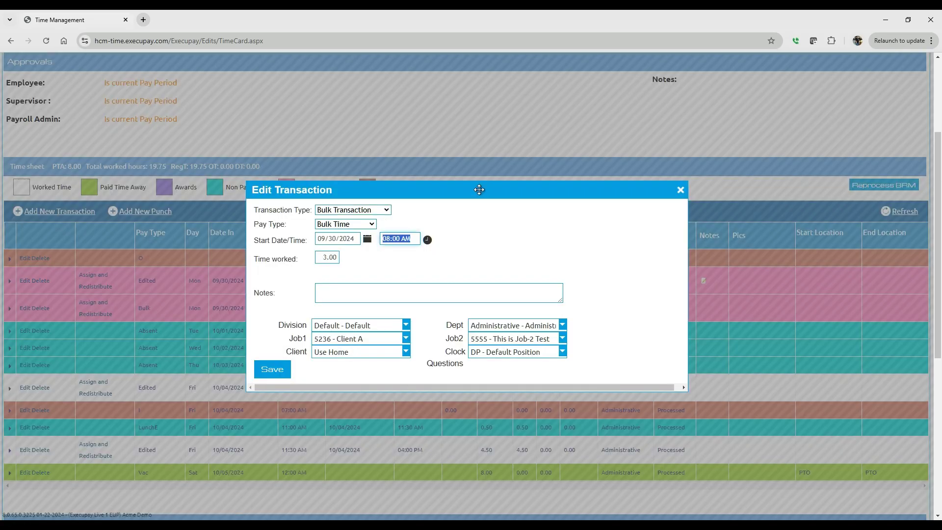
{"action": "left_click_drag", "start_coordinate": [479, 189], "coordinate": [423, 390]}
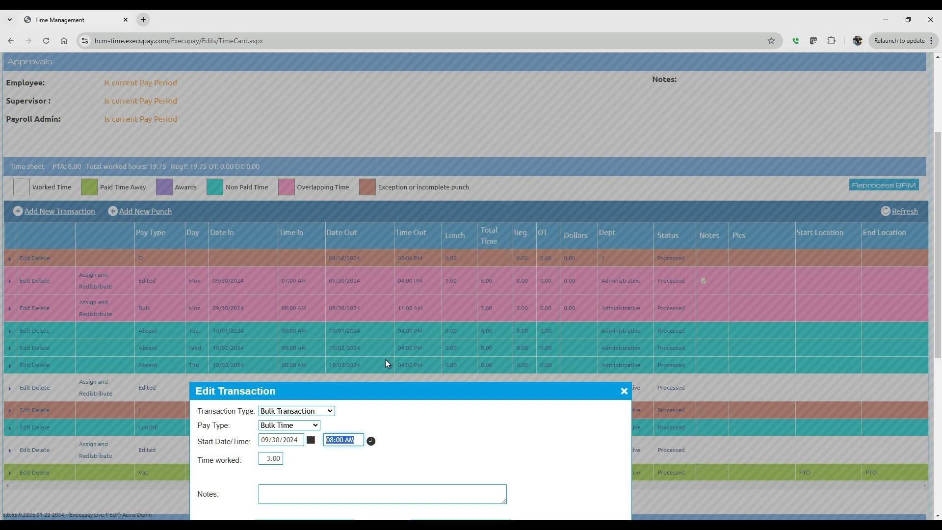
{"action": "left_click_drag", "start_coordinate": [455, 397], "coordinate": [438, 286]}
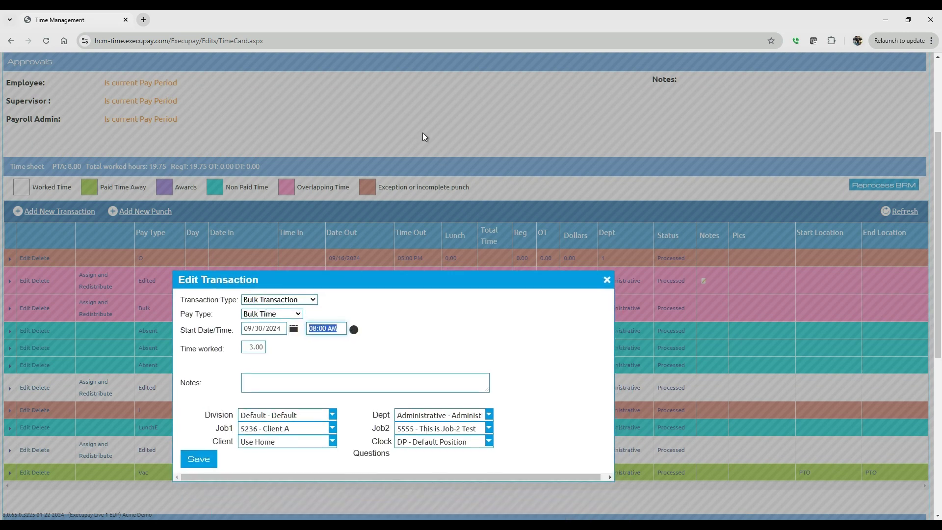
{"action": "left_click", "coordinate": [607, 279]}
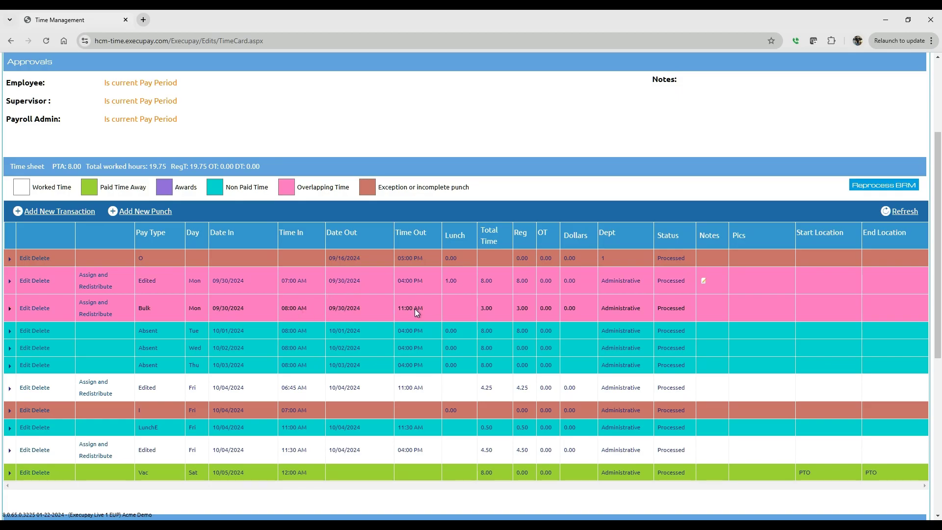
Generate the Duplicates / Overlap time report for the Monthly 10/01/2024 - 10/31/2024 pay period
{"action": "scroll", "coordinate": [298, 349], "scroll_direction": "up", "scroll_amount": 3}
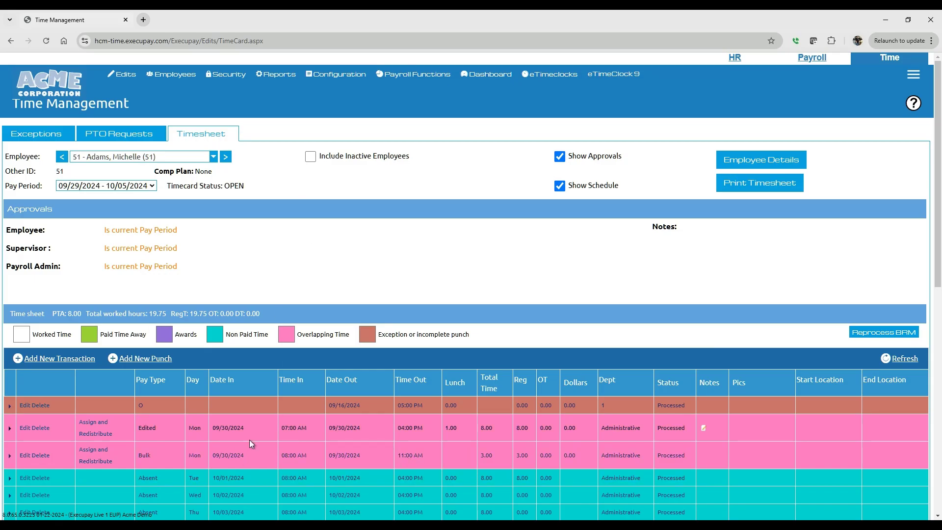
{"action": "mouse_move", "coordinate": [269, 78]}
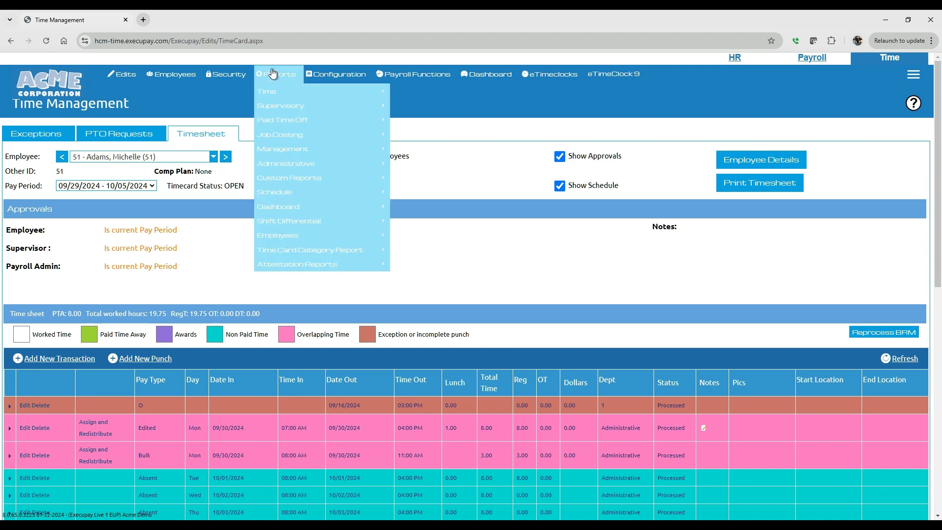
{"action": "mouse_move", "coordinate": [273, 94]}
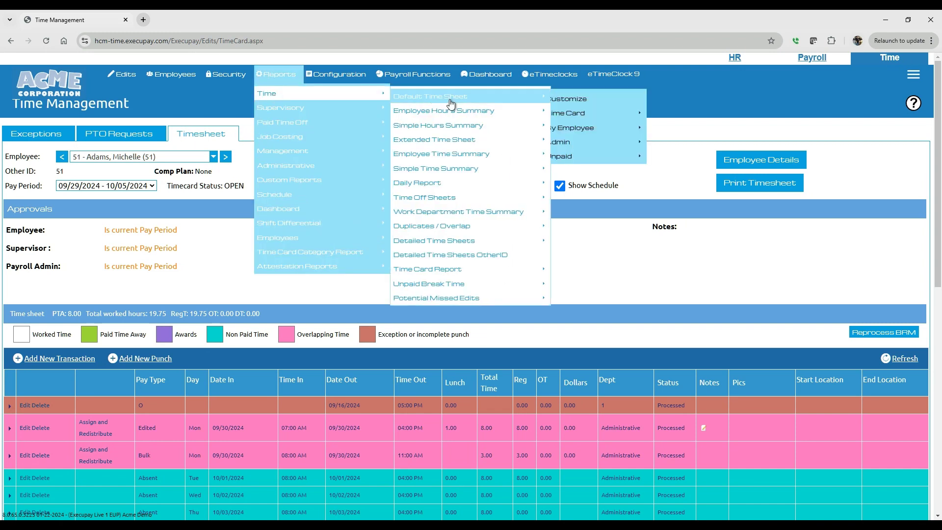
{"action": "left_click", "coordinate": [437, 229]}
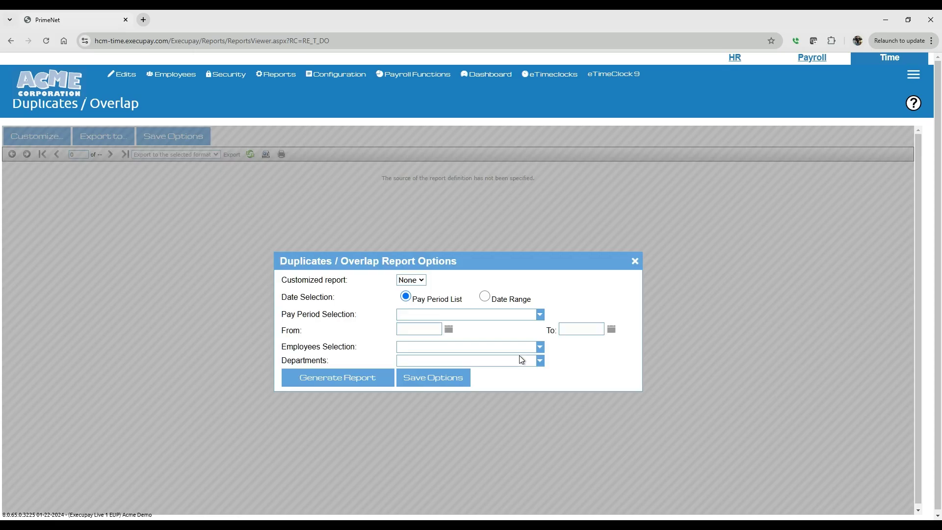
{"action": "left_click", "coordinate": [428, 315]}
{"action": "left_click", "coordinate": [441, 376]}
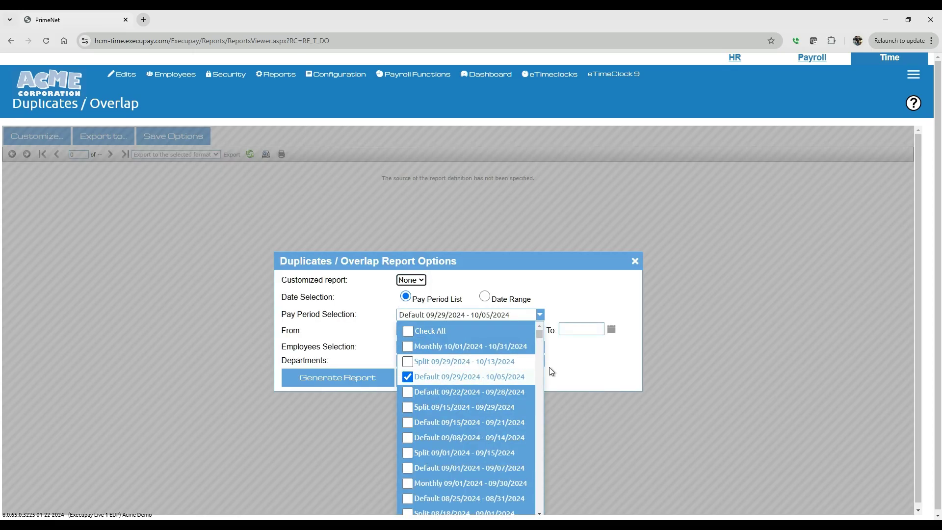
{"action": "left_click", "coordinate": [407, 347]}
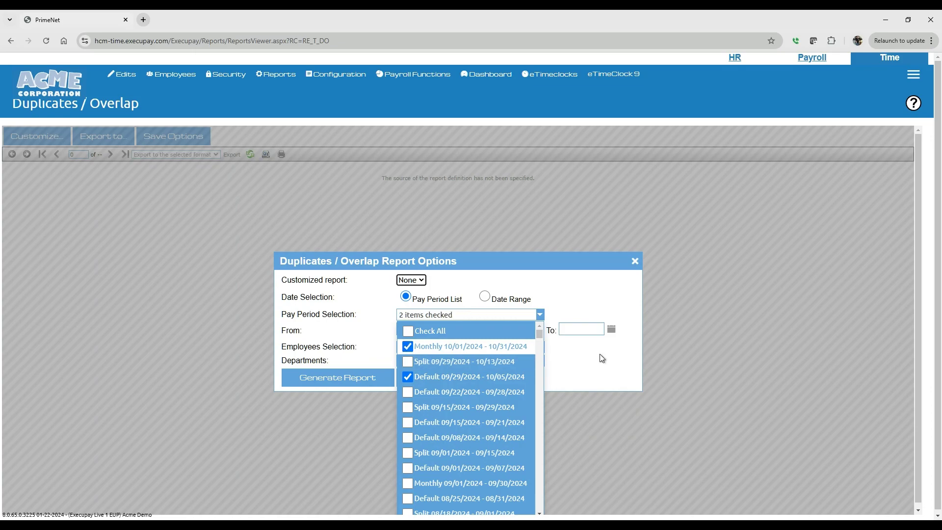
{"action": "left_click", "coordinate": [413, 377]}
{"action": "left_click", "coordinate": [616, 389]}
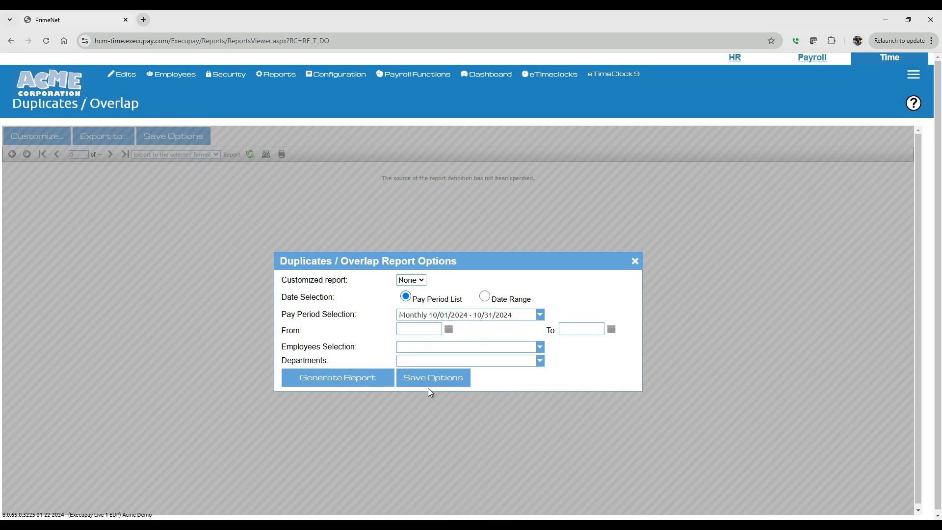
{"action": "left_click", "coordinate": [342, 380]}
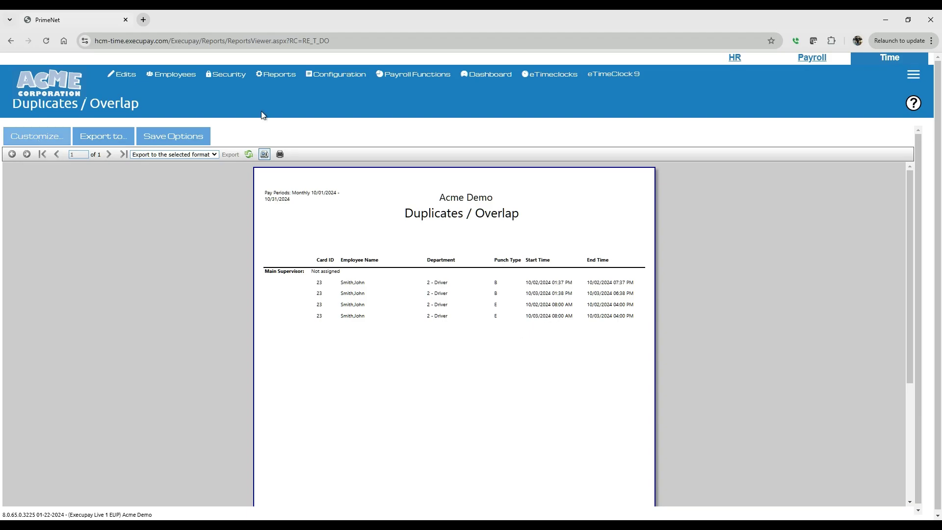
{"action": "left_click", "coordinate": [280, 77]}
{"action": "mouse_move", "coordinate": [274, 96]}
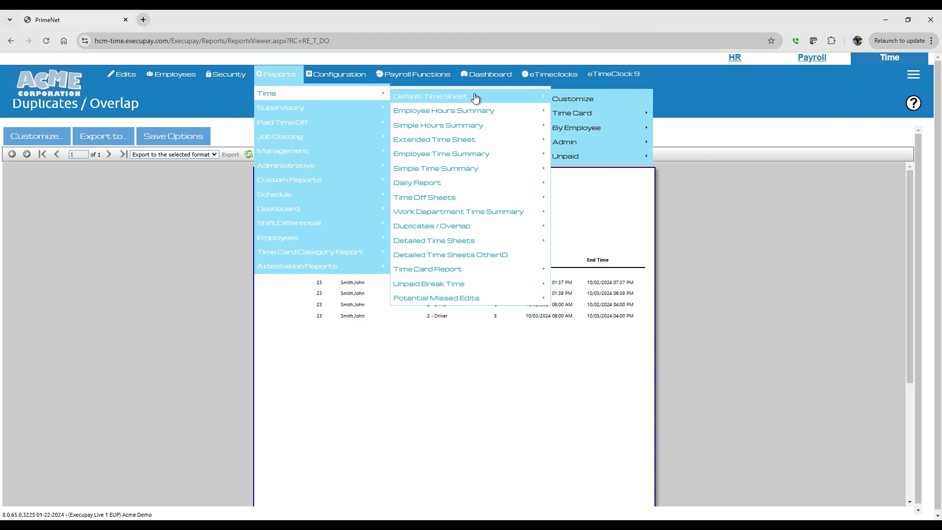
{"action": "mouse_move", "coordinate": [427, 231]}
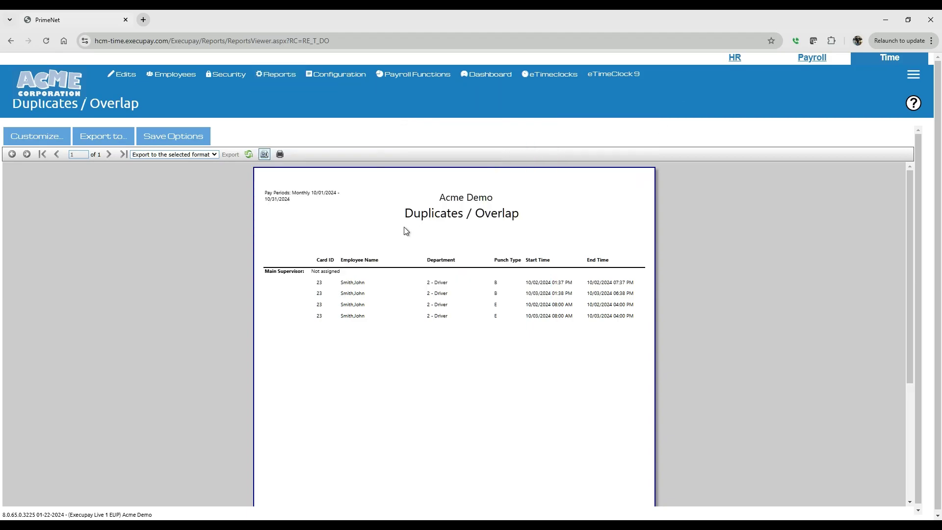
Return to Time Management, go to the PTO requests, and open the form for adding a new PTO request
{"action": "mouse_move", "coordinate": [123, 74]}
{"action": "left_click", "coordinate": [131, 96]}
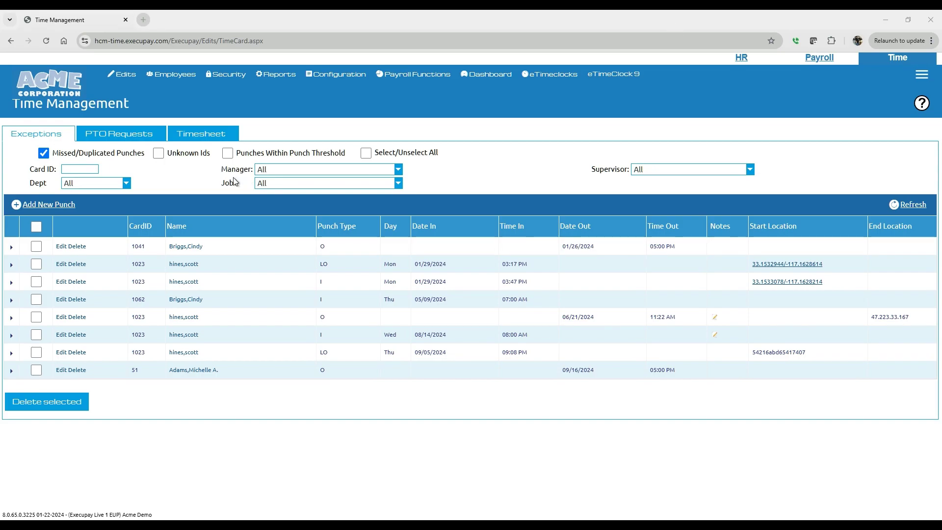
{"action": "left_click", "coordinate": [111, 134]}
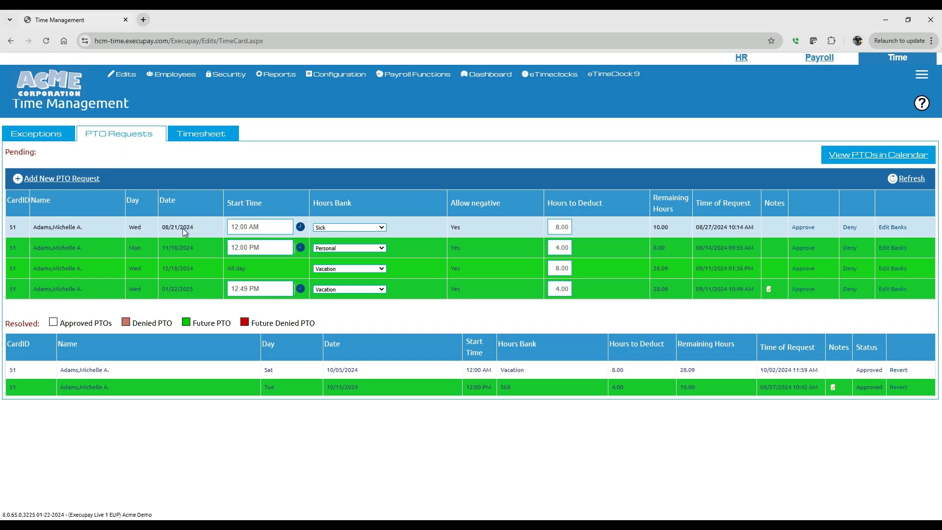
{"action": "left_click", "coordinate": [67, 182]}
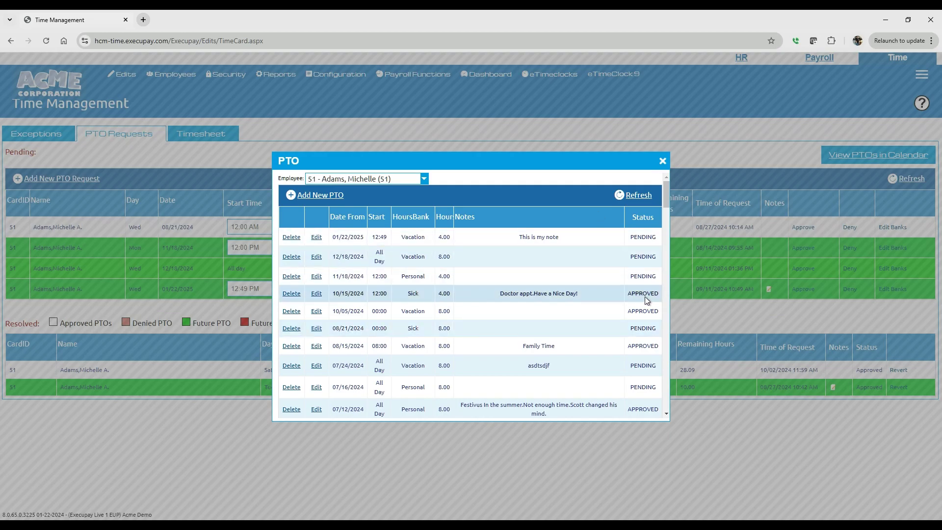
Try to delete the approved 10/15/2024 Sick PTO request, and close the PTO form
{"action": "left_click", "coordinate": [291, 293]}
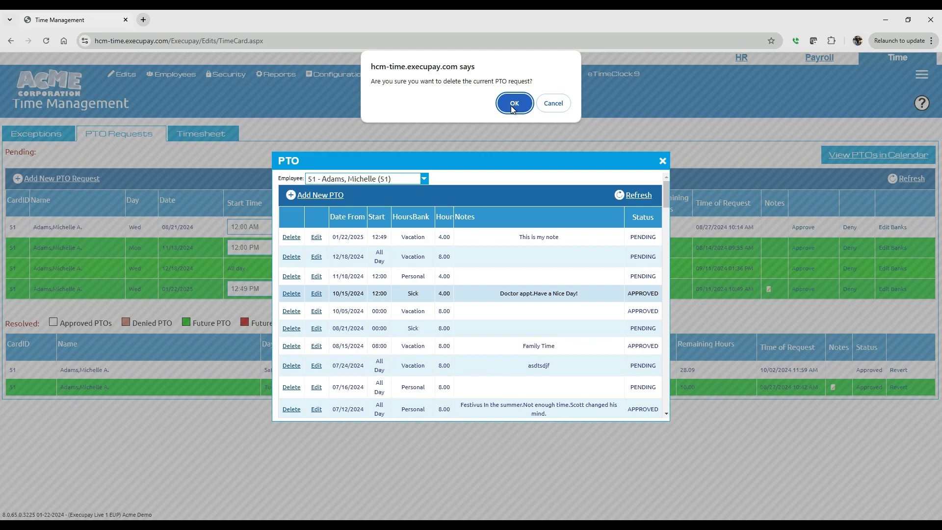
{"action": "left_click", "coordinate": [514, 103]}
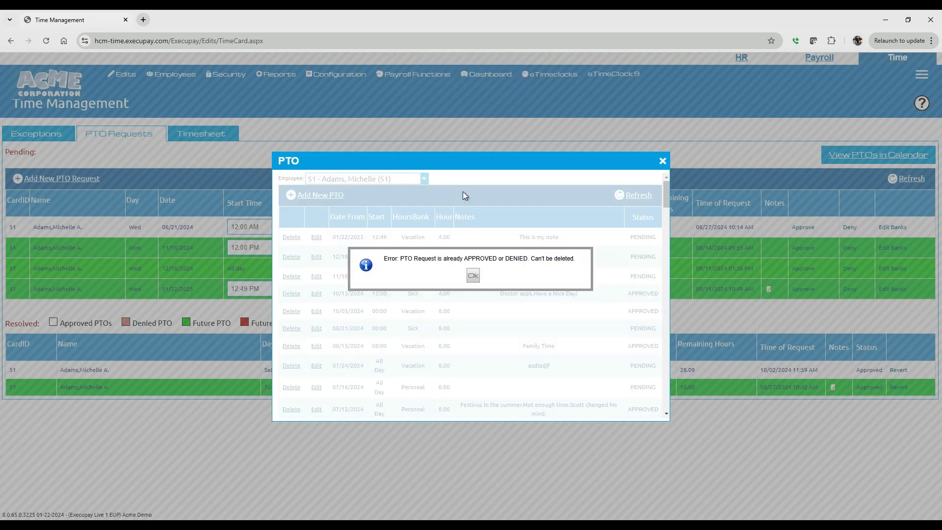
{"action": "left_click", "coordinate": [473, 277]}
{"action": "left_click", "coordinate": [662, 161]}
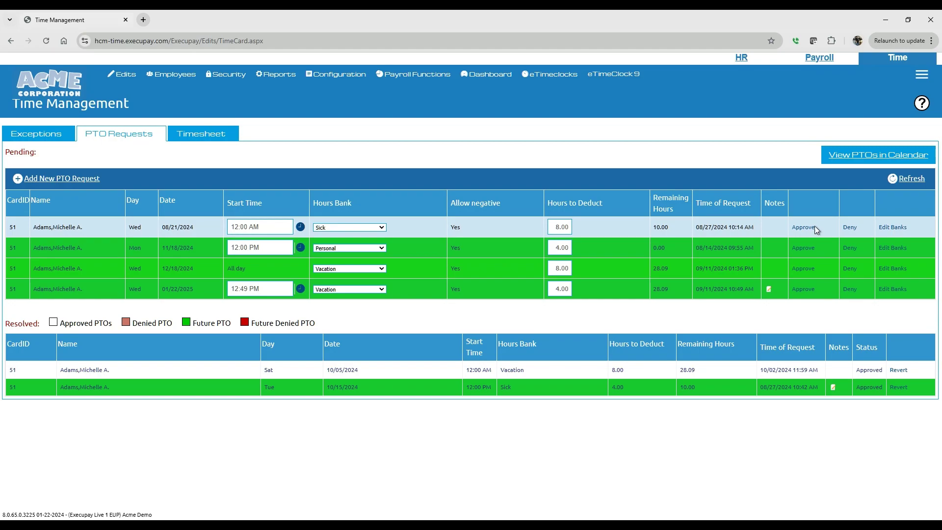
Open the denial note for the pending 08/21/2024 Sick PTO request and dismiss it, and approve that request without a note
{"action": "left_click", "coordinate": [851, 228]}
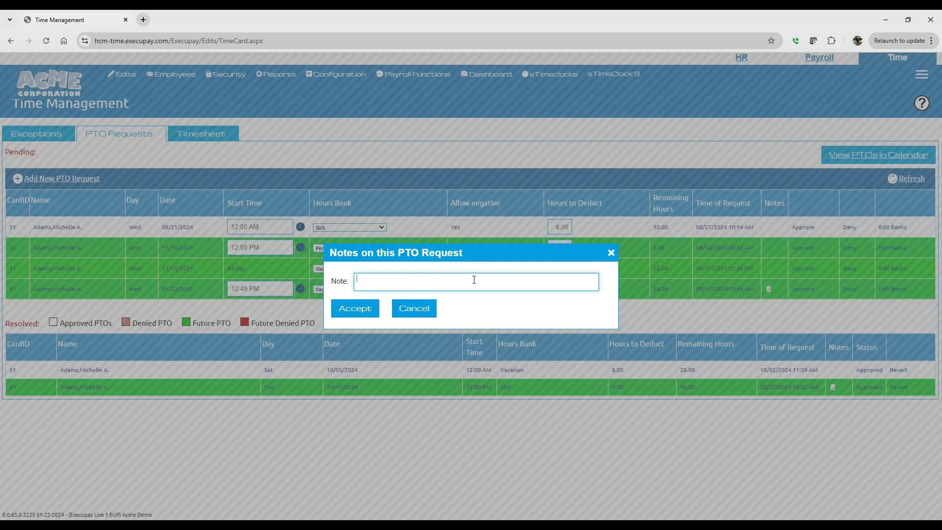
{"action": "left_click", "coordinate": [611, 253]}
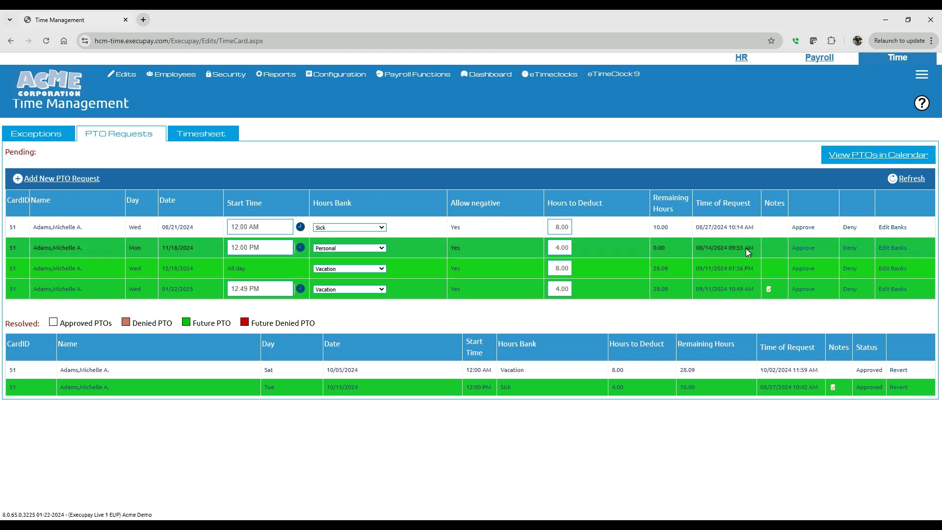
{"action": "left_click", "coordinate": [807, 228]}
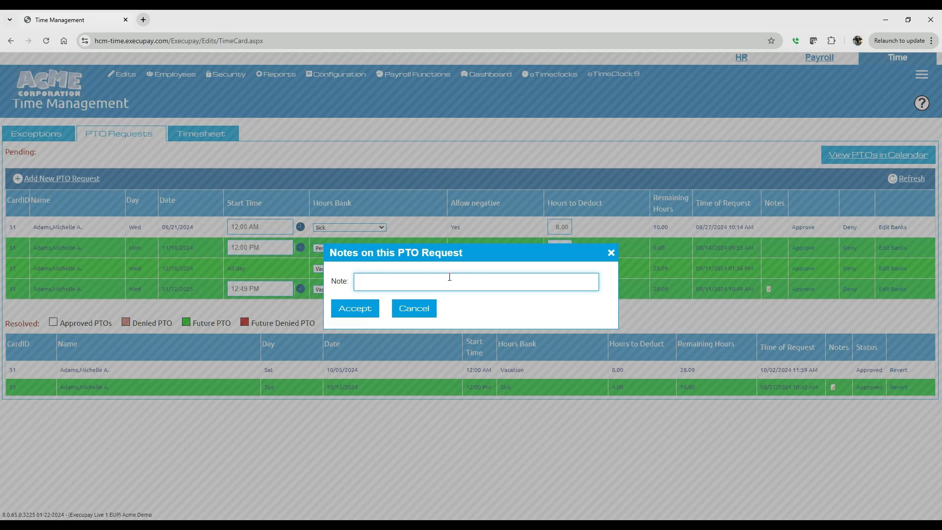
{"action": "left_click", "coordinate": [364, 313]}
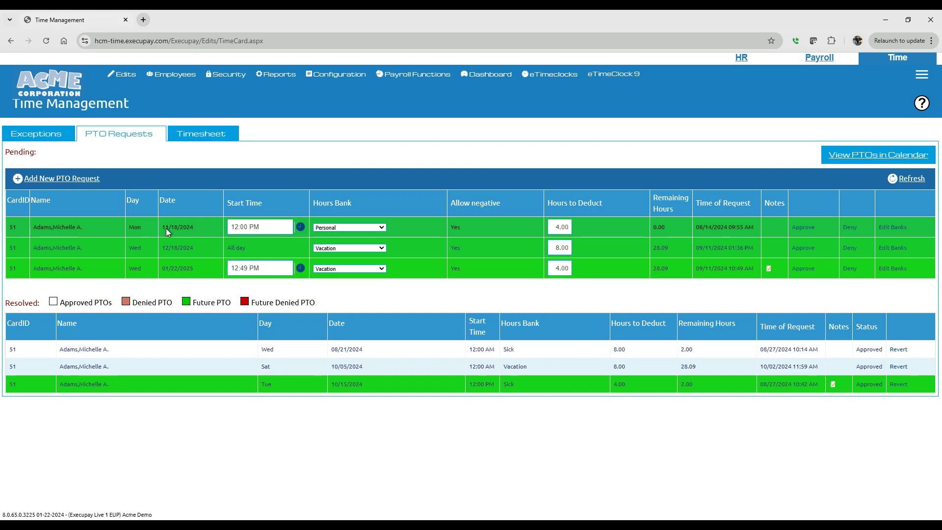
View the PTO calendar for Nov 2024 and close it
{"action": "left_click", "coordinate": [854, 156]}
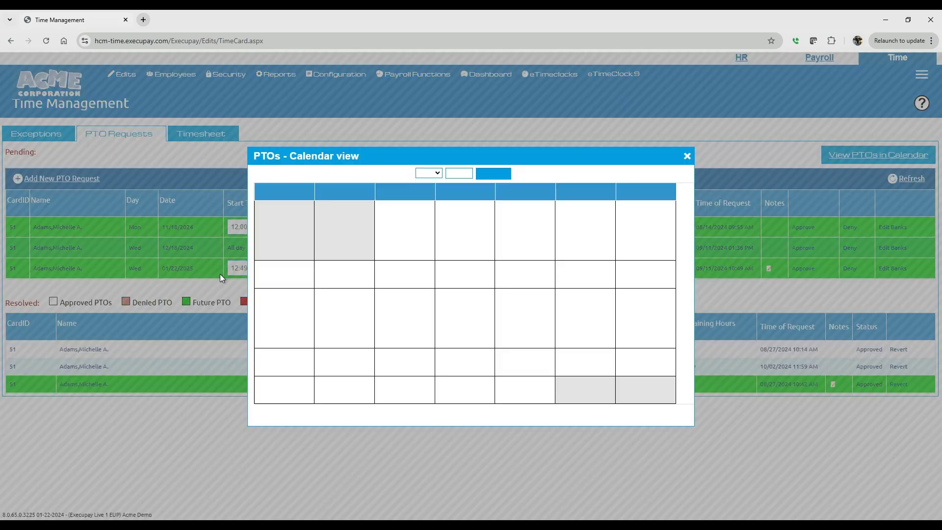
{"action": "left_click", "coordinate": [428, 174]}
{"action": "left_click", "coordinate": [432, 316]}
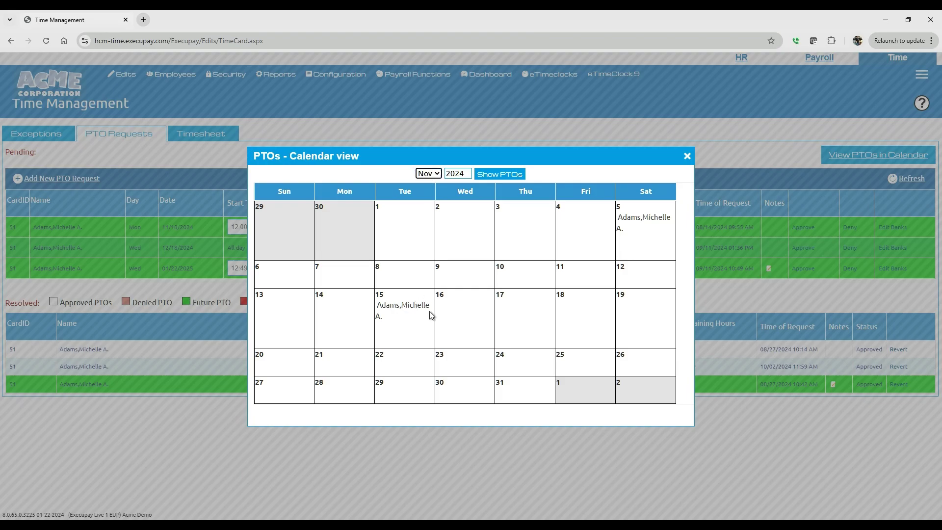
{"action": "left_click", "coordinate": [492, 175]}
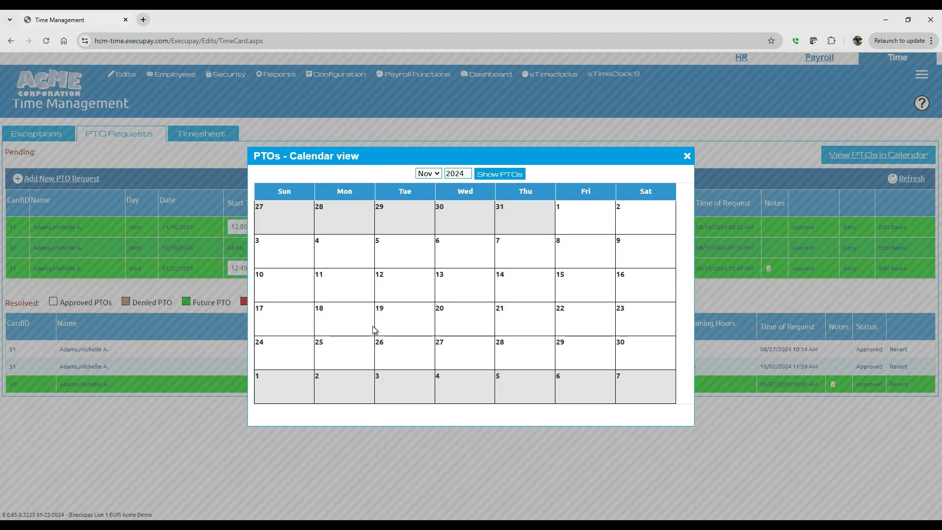
{"action": "left_click", "coordinate": [686, 157]}
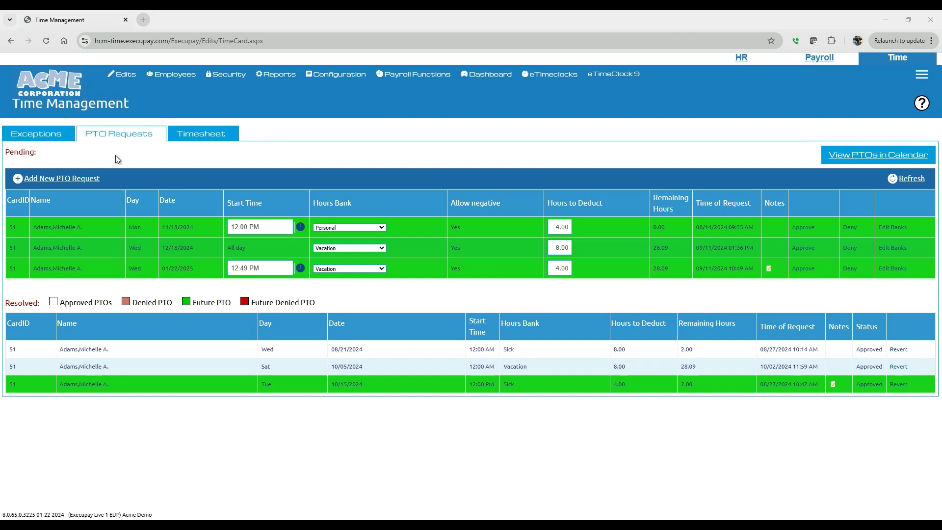
Open the administrator approvals and review the timecards for the Default 09/22/2024 - 09/28/2024 pay period
{"action": "mouse_move", "coordinate": [121, 74]}
{"action": "left_click", "coordinate": [128, 153]}
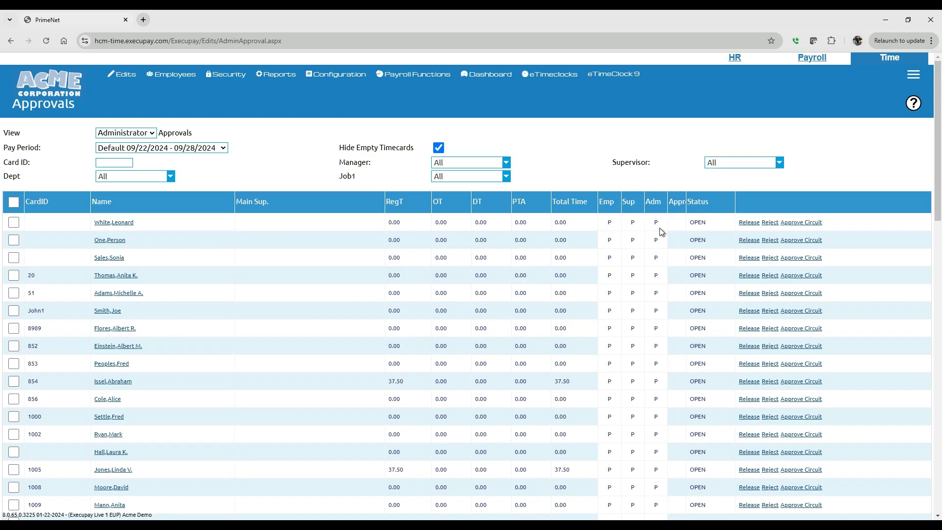
{"action": "scroll", "coordinate": [647, 384], "scroll_direction": "down", "scroll_amount": 12}
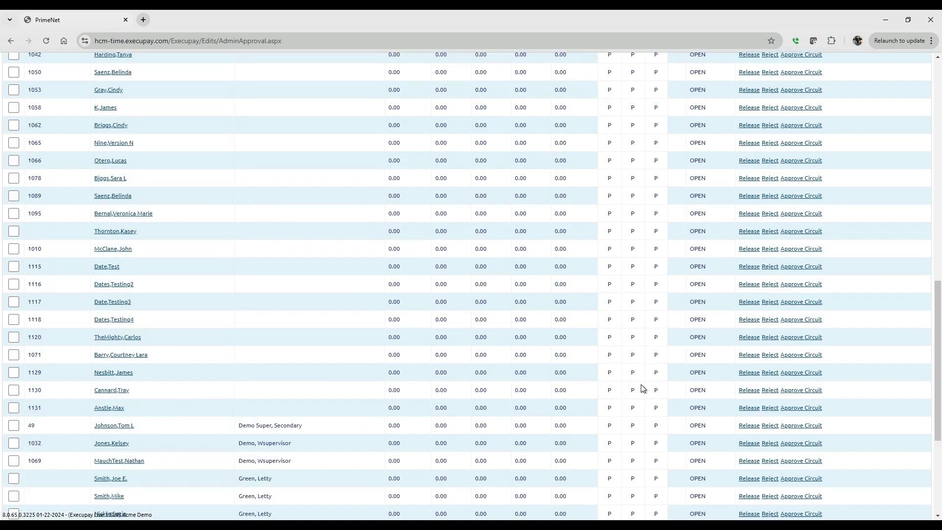
{"action": "scroll", "coordinate": [161, 239], "scroll_direction": "up", "scroll_amount": 12}
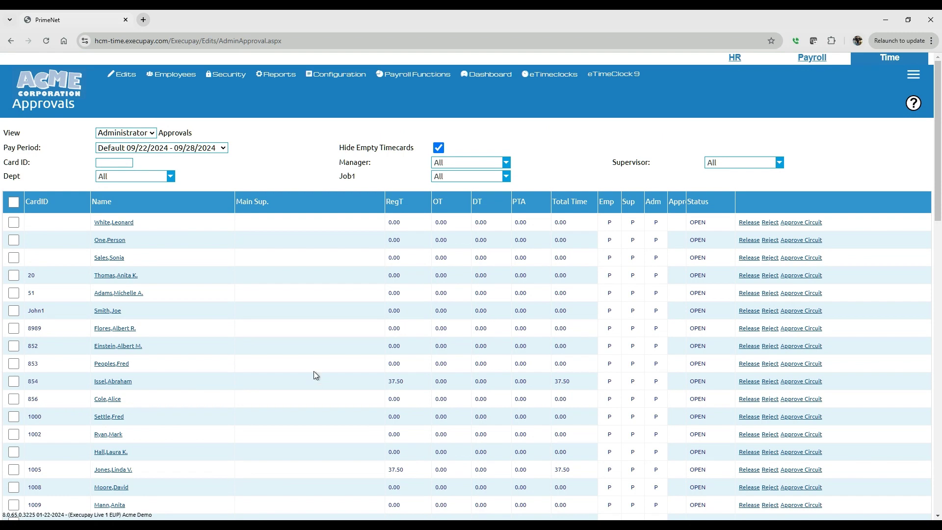
Select all listed timecards, sign them off as administrator, and check the Adm approval column
{"action": "left_click", "coordinate": [13, 204]}
{"action": "scroll", "coordinate": [25, 273], "scroll_direction": "down", "scroll_amount": 20}
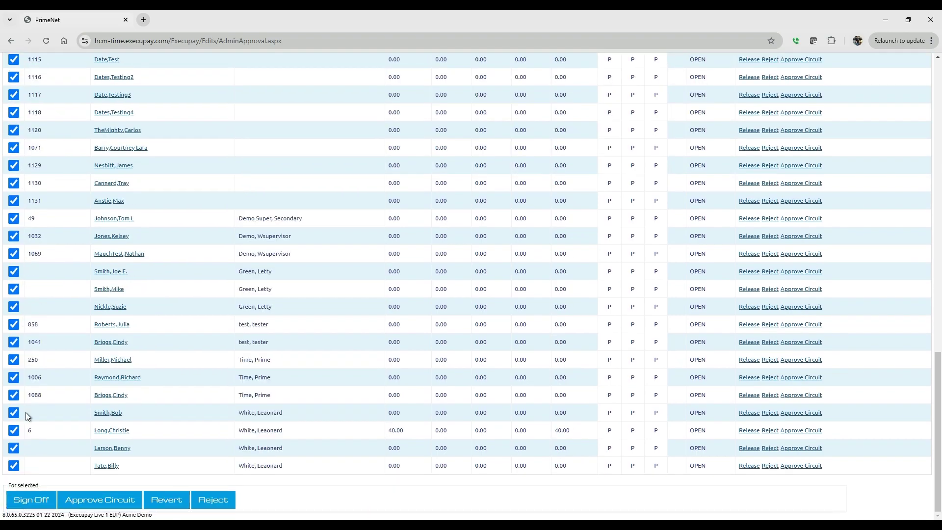
{"action": "left_click", "coordinate": [31, 500]}
{"action": "left_click", "coordinate": [514, 103]}
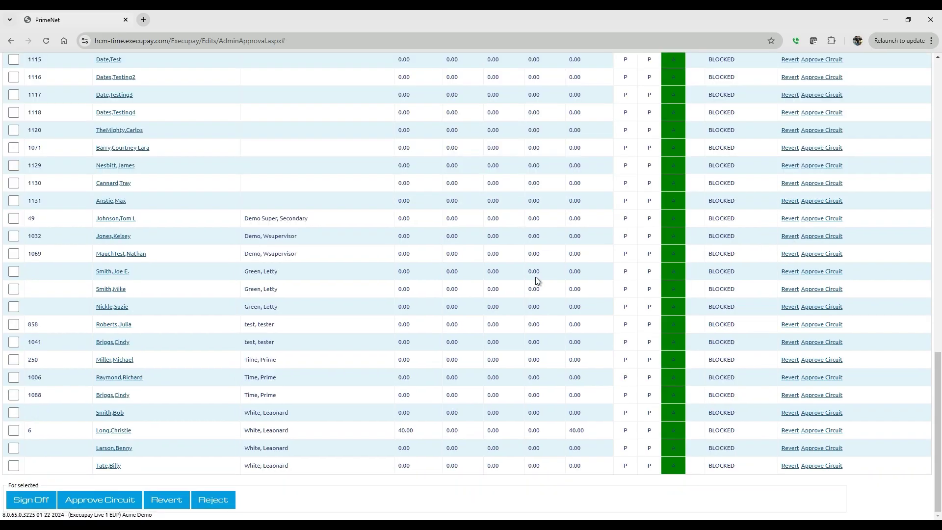
{"action": "scroll", "coordinate": [674, 388], "scroll_direction": "up", "scroll_amount": 7}
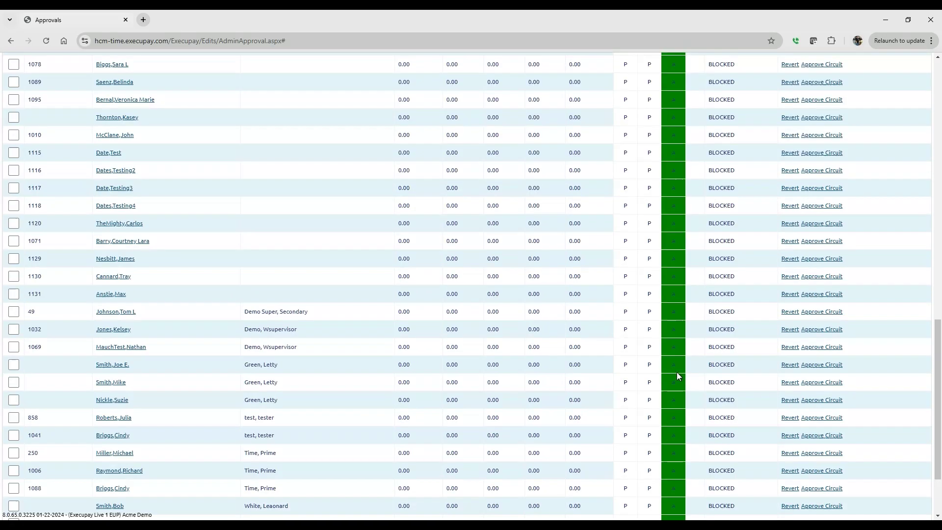
{"action": "scroll", "coordinate": [672, 334], "scroll_direction": "up", "scroll_amount": 9}
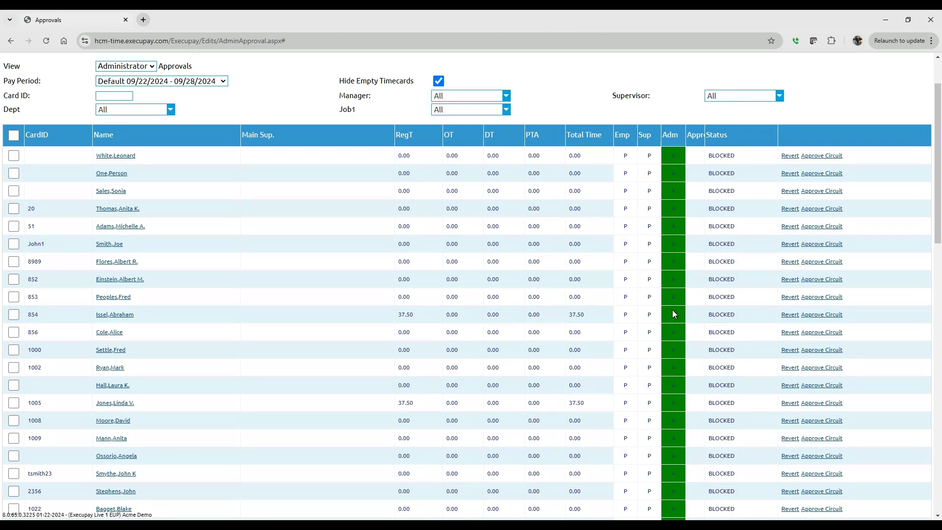
Open the timesheet of the first employee with 37.50 regular hours and reprocess its BRM
{"action": "left_click", "coordinate": [116, 317]}
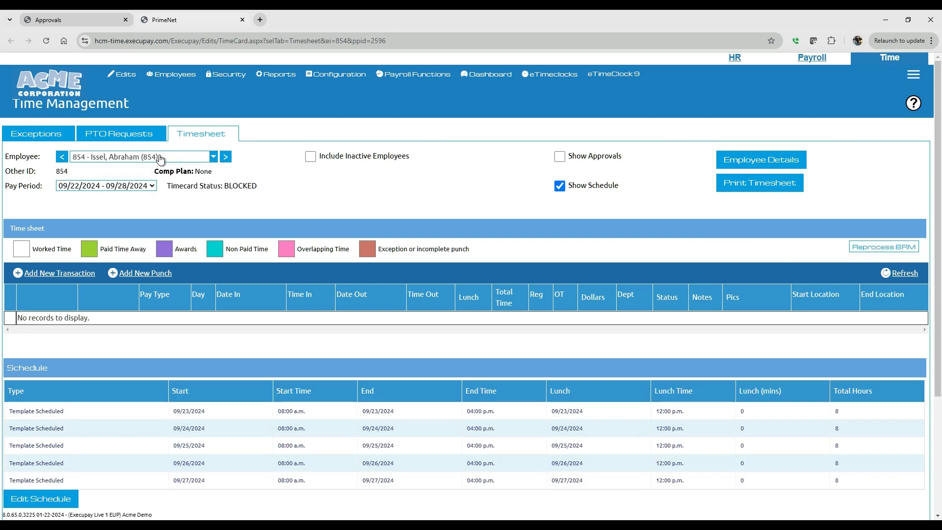
{"action": "left_click", "coordinate": [175, 156]}
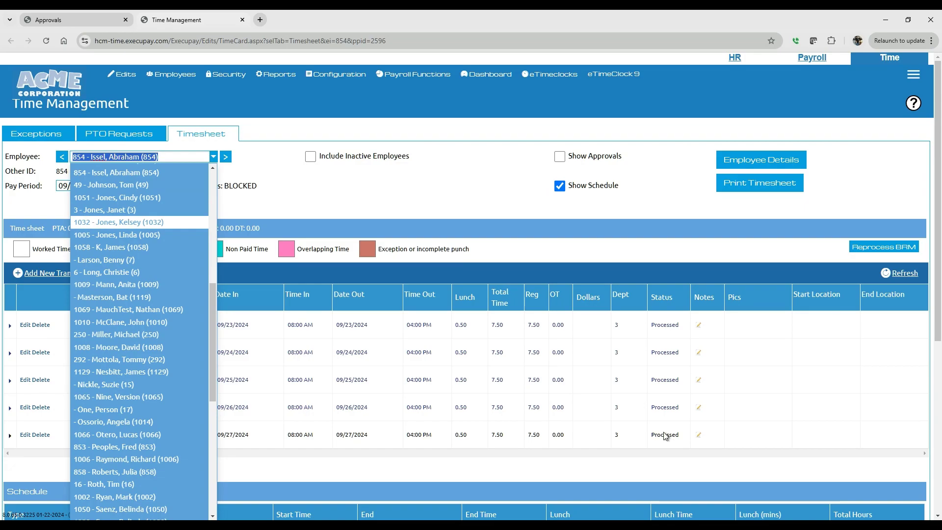
{"action": "left_click", "coordinate": [883, 246]}
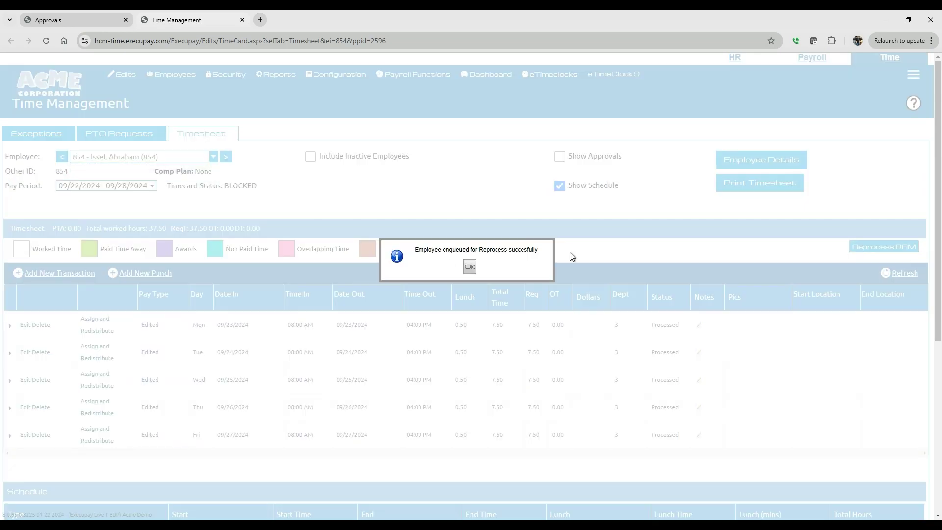
{"action": "left_click", "coordinate": [469, 267]}
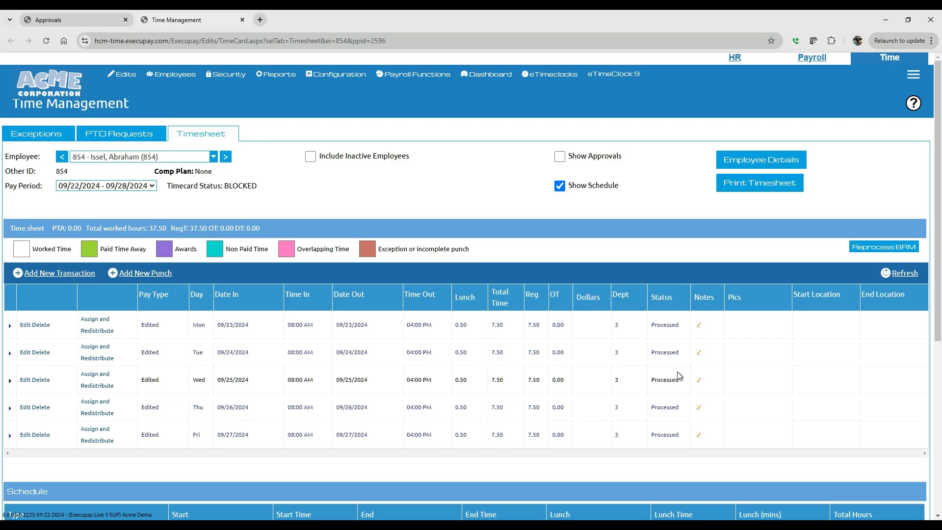
Refresh the timesheet entries and show the timesheet's approvals section
{"action": "left_click", "coordinate": [901, 273]}
{"action": "left_click", "coordinate": [559, 156]}
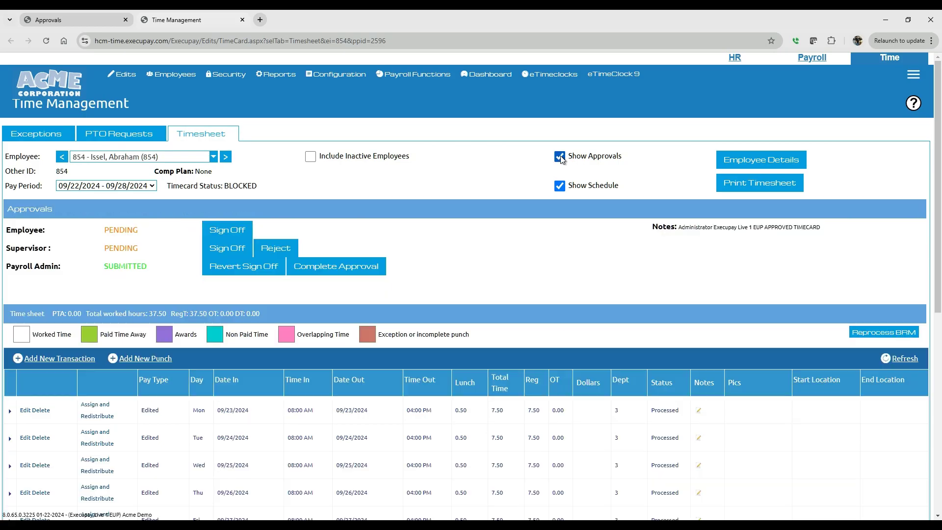
{"action": "left_click", "coordinate": [241, 264]}
Open the Simple Time Summary report options and choose Default 09/15/2024 - 09/21/2024 from the pay period list
{"action": "mouse_move", "coordinate": [275, 75]}
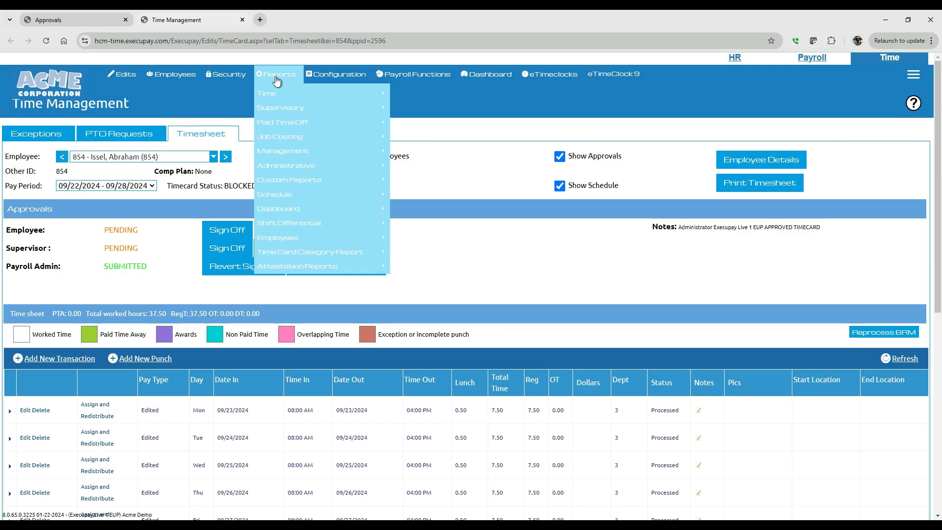
{"action": "mouse_move", "coordinate": [330, 98]}
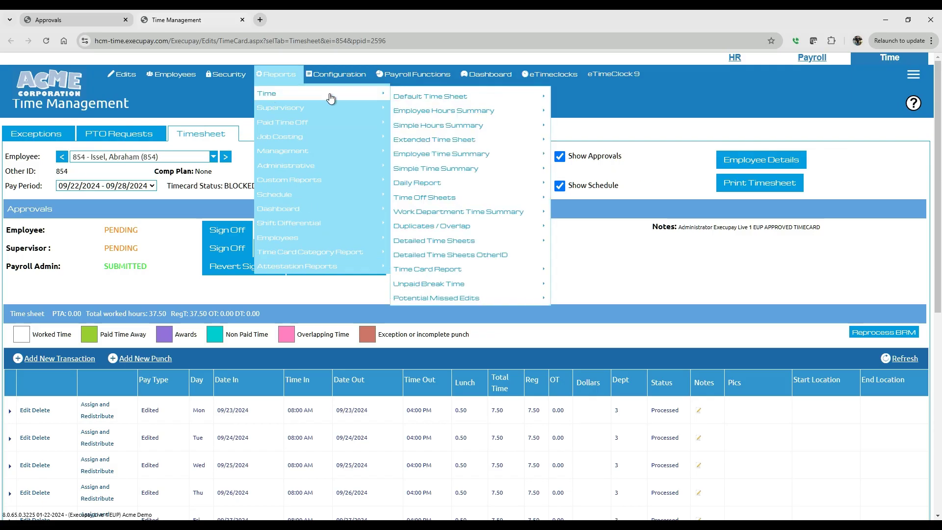
{"action": "left_click", "coordinate": [429, 170]}
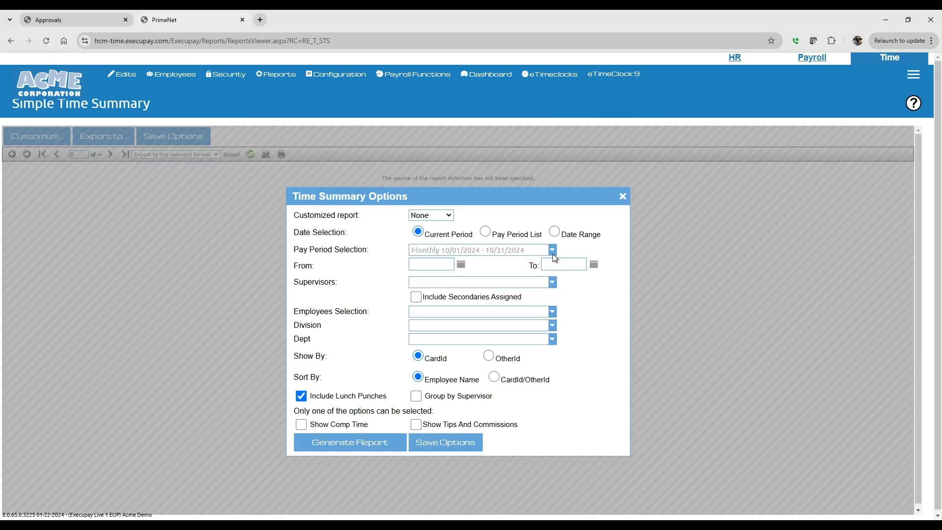
{"action": "left_click", "coordinate": [484, 231]}
{"action": "left_click", "coordinate": [466, 252]}
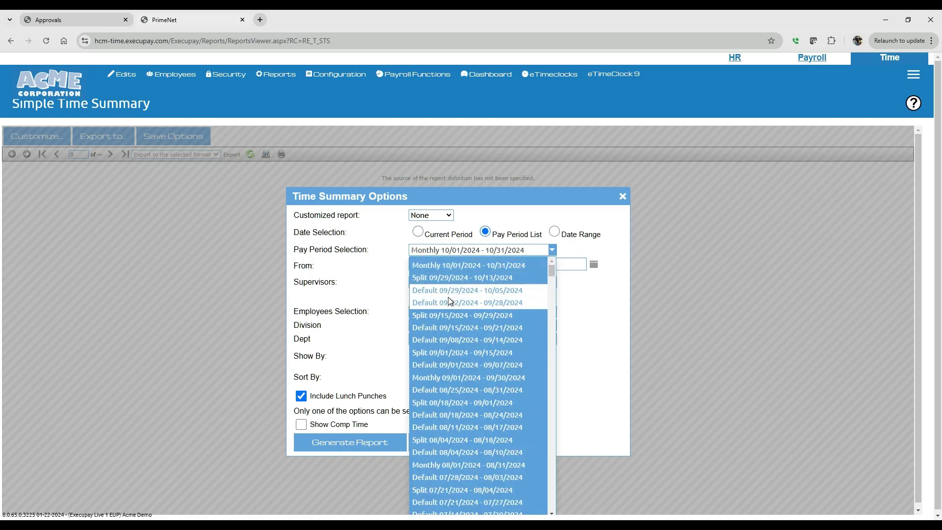
{"action": "left_click", "coordinate": [442, 327]}
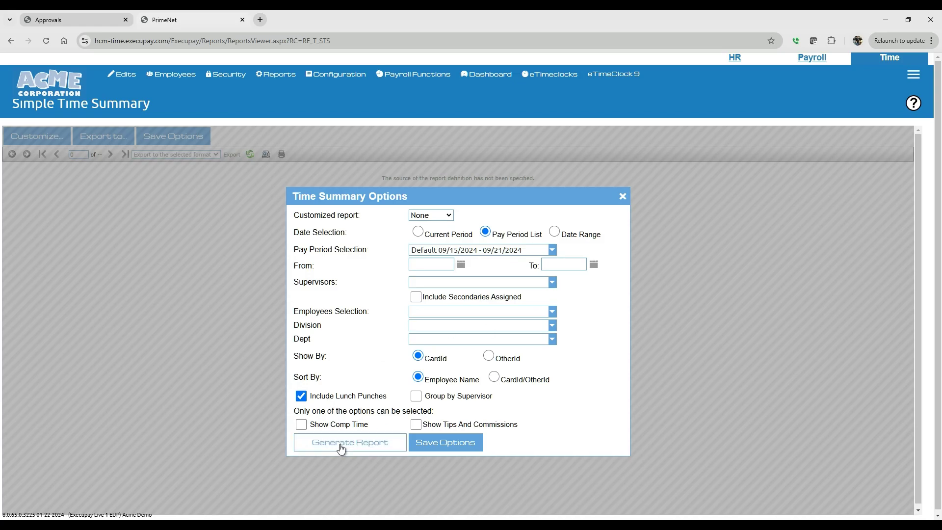
Check the division and employee filters, leave them empty, and generate the Simple Time Summary report
{"action": "left_click", "coordinate": [467, 325]}
{"action": "left_click", "coordinate": [367, 343]}
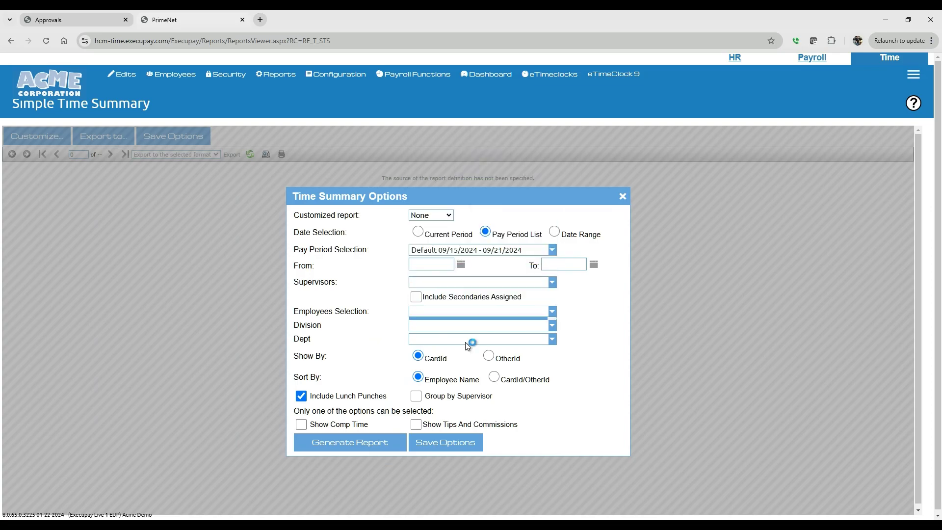
{"action": "left_click", "coordinate": [426, 314]}
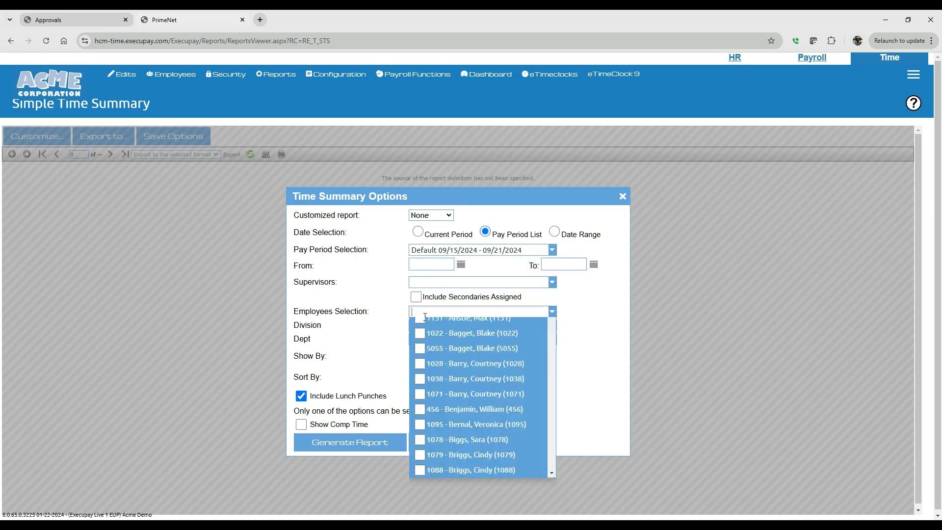
{"action": "left_click", "coordinate": [354, 355]}
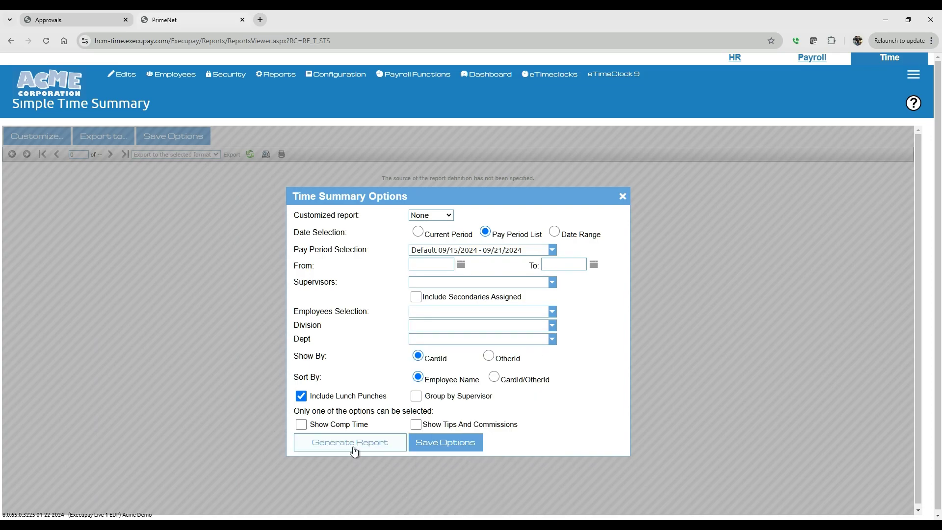
{"action": "left_click", "coordinate": [350, 442]}
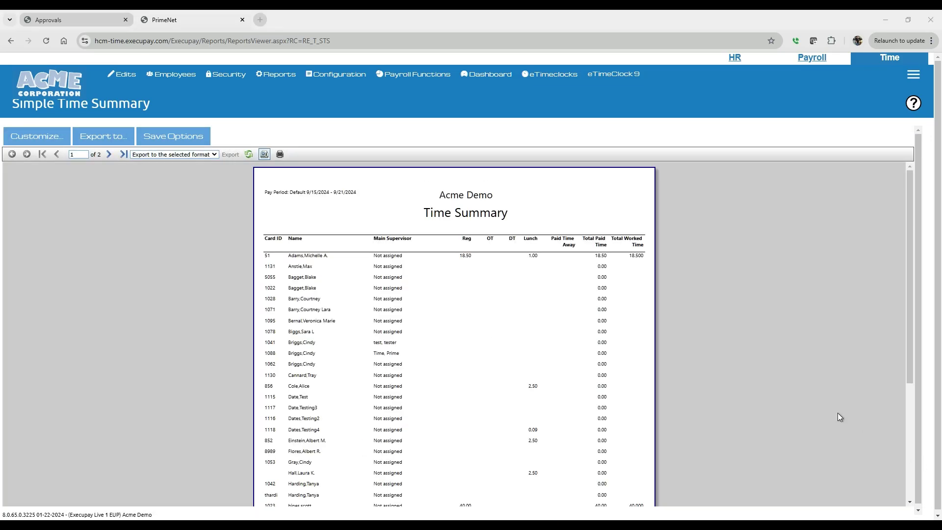
Review the first page of the time summary report, check the print settings and destination printer, and close them without printing
{"action": "scroll", "coordinate": [463, 272], "scroll_direction": "down", "scroll_amount": 4}
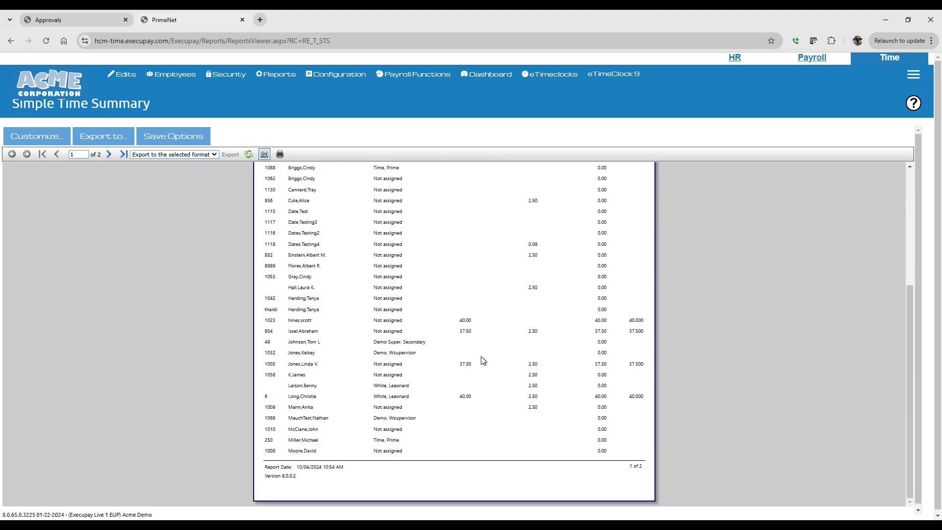
{"action": "left_click", "coordinate": [281, 154]}
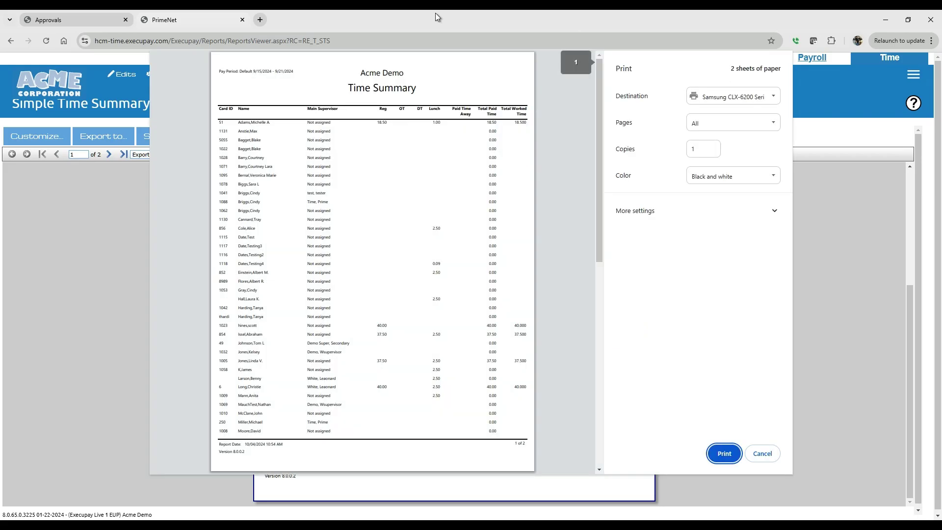
{"action": "left_click", "coordinate": [775, 97]}
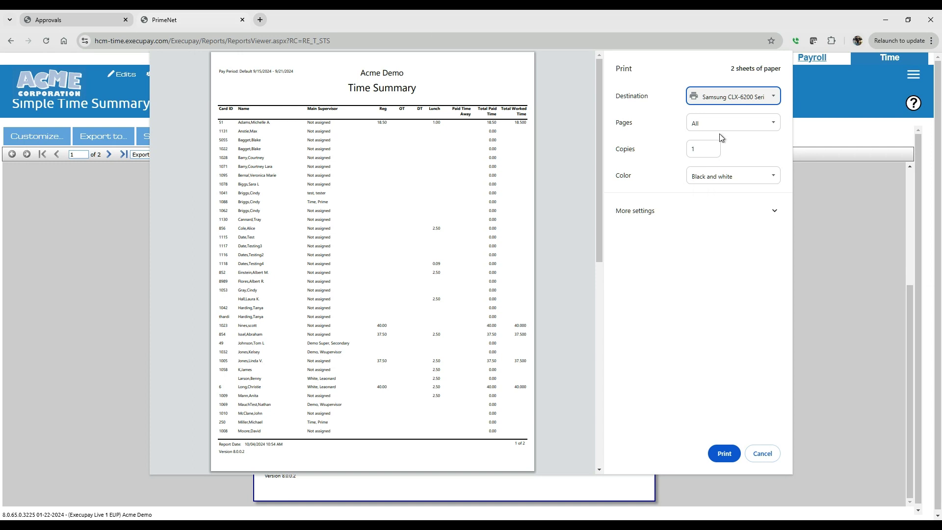
{"action": "left_click", "coordinate": [765, 456]}
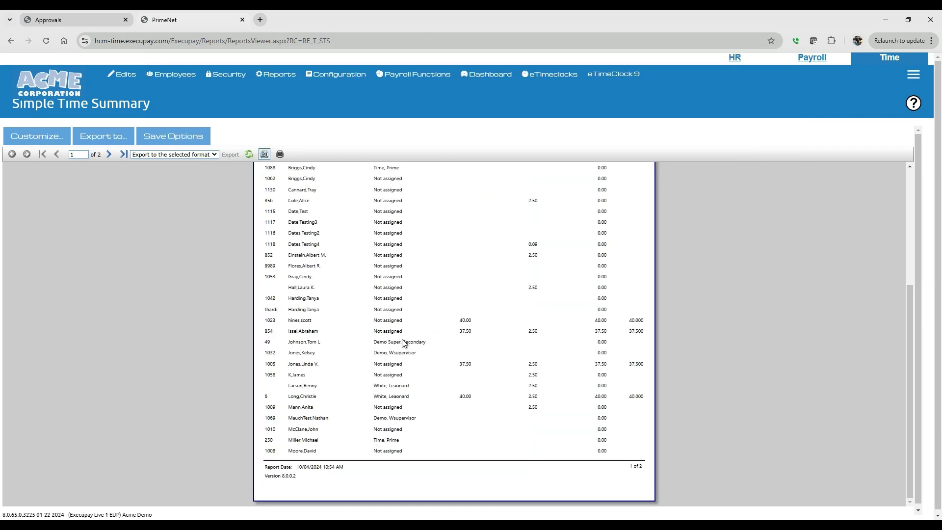
Choose Acrobat (PDF) file as the report's export format and review page 2 of the time summary
{"action": "left_click", "coordinate": [153, 178]}
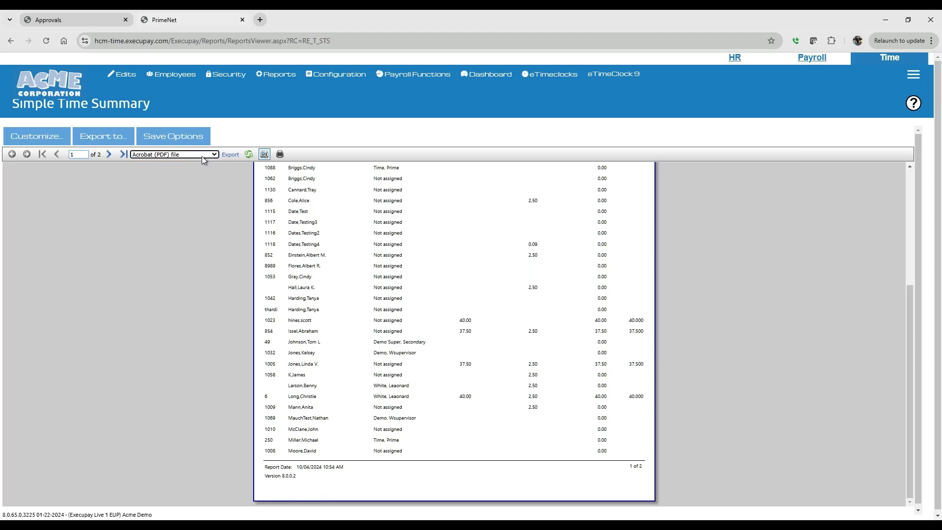
{"action": "left_click", "coordinate": [109, 154]}
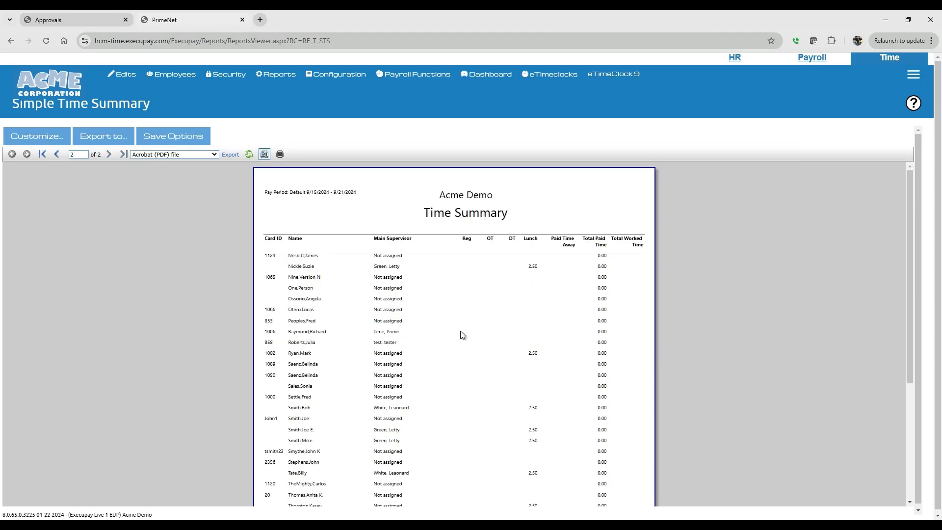
{"action": "scroll", "coordinate": [490, 318], "scroll_direction": "down", "scroll_amount": 4}
{"action": "scroll", "coordinate": [417, 320], "scroll_direction": "up", "scroll_amount": 5}
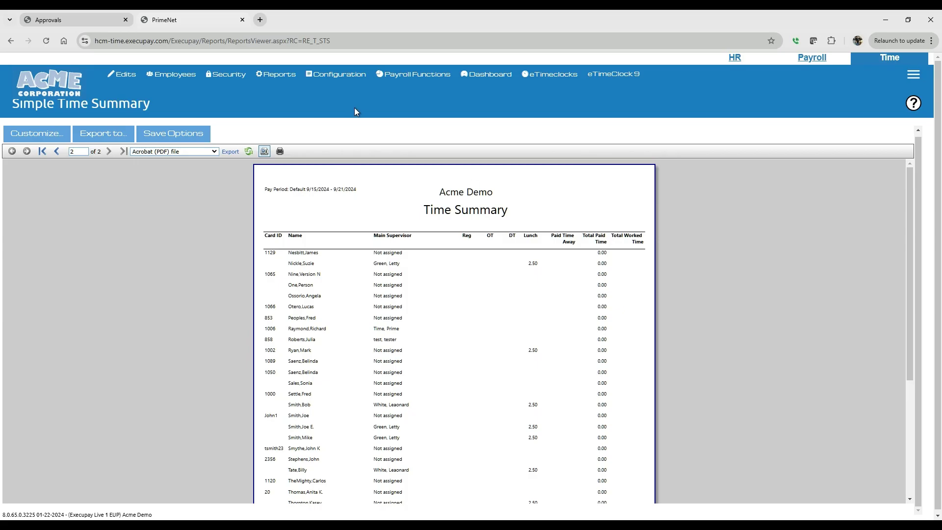
Open Push Payroll Hours, push a pay period's timecards to payroll, and acknowledge the result
{"action": "mouse_move", "coordinate": [420, 79]}
{"action": "mouse_move", "coordinate": [399, 124]}
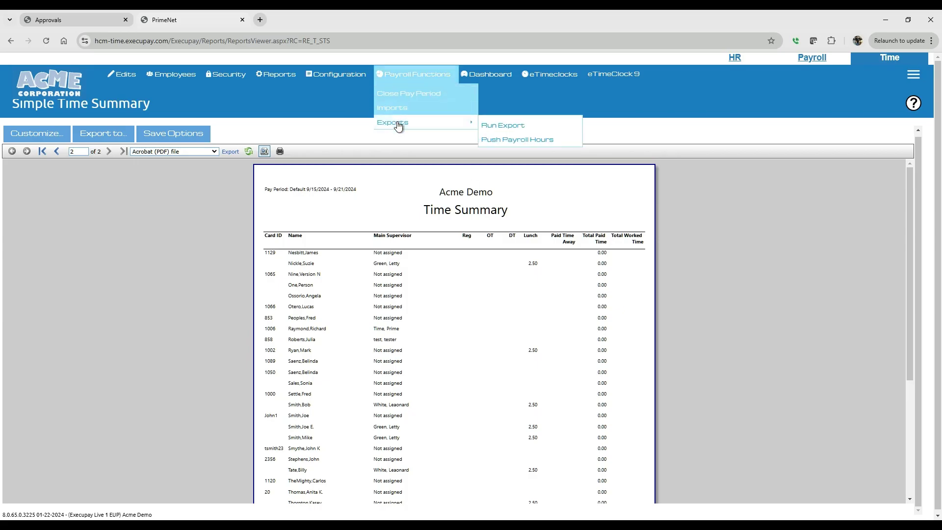
{"action": "mouse_move", "coordinate": [393, 123]}
{"action": "left_click", "coordinate": [515, 144]}
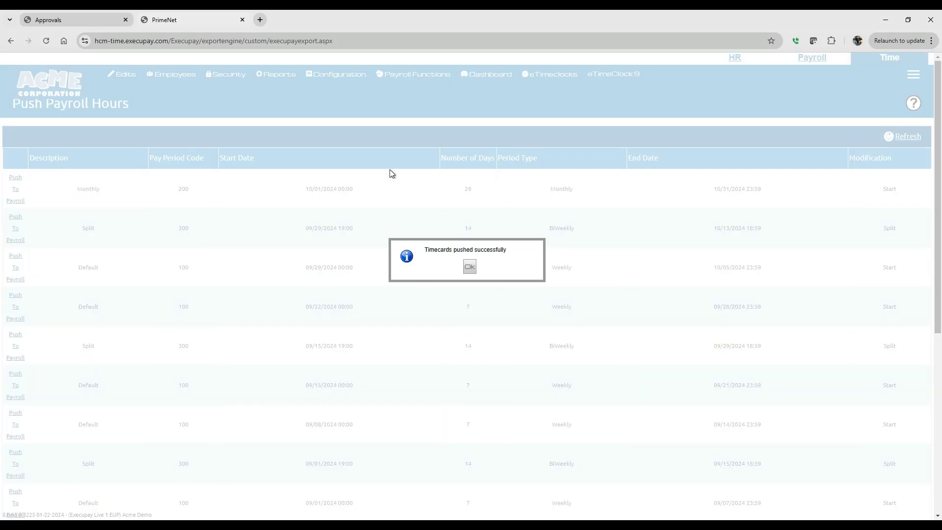
{"action": "left_click", "coordinate": [469, 267]}
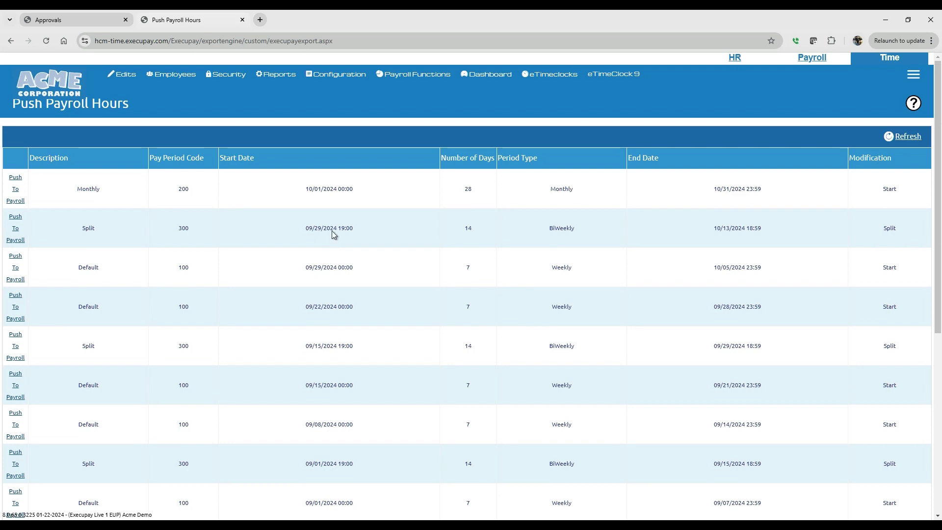
Open the Close Pay Period page and review the pay periods available for closing
{"action": "mouse_move", "coordinate": [396, 75]}
{"action": "left_click", "coordinate": [410, 98]}
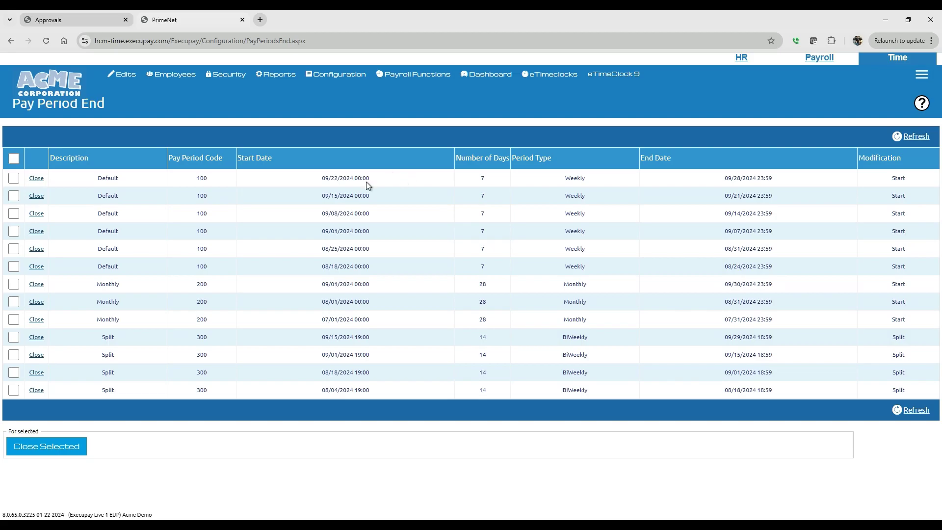
{"action": "mouse_move", "coordinate": [412, 74]}
{"action": "mouse_move", "coordinate": [393, 122]}
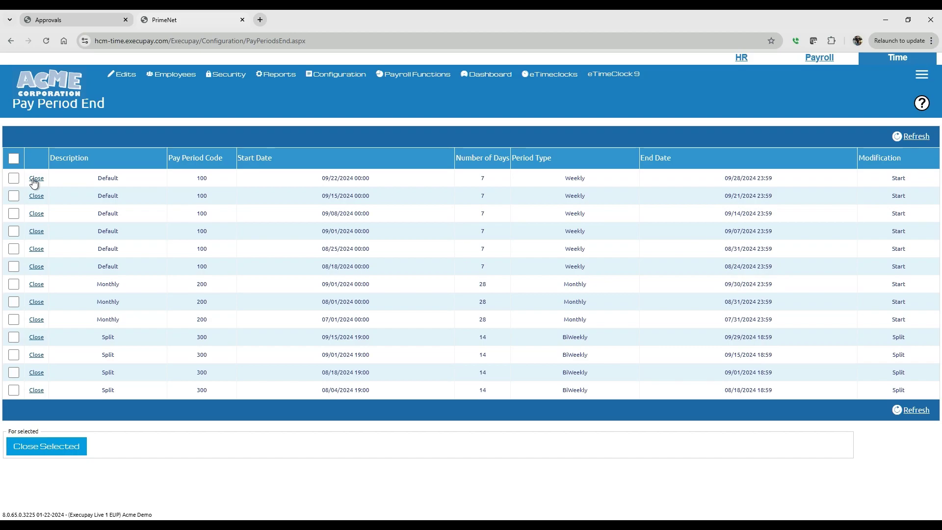
Open the Employee Import page for bringing employees into the time system
{"action": "mouse_move", "coordinate": [122, 74]}
{"action": "mouse_move", "coordinate": [170, 75]}
{"action": "left_click", "coordinate": [170, 138]}
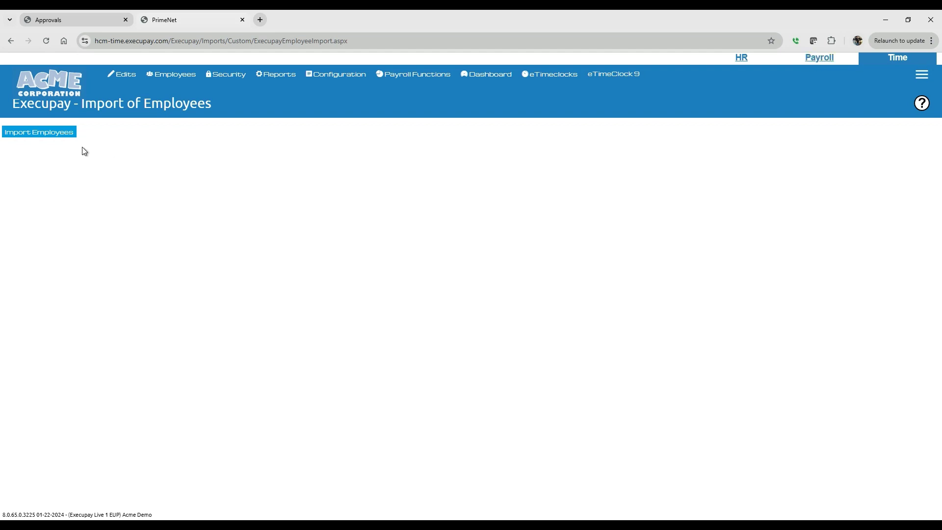
Open the third employee's record from Employee Details, check the PIN, Card ID and Other ID fields, and close the record
{"action": "mouse_move", "coordinate": [170, 78]}
{"action": "mouse_move", "coordinate": [170, 73]}
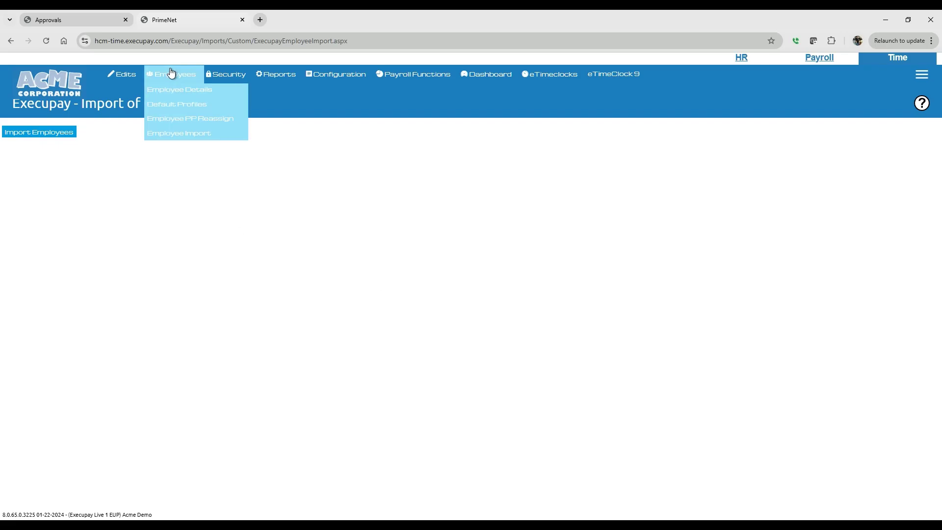
{"action": "left_click", "coordinate": [187, 96]}
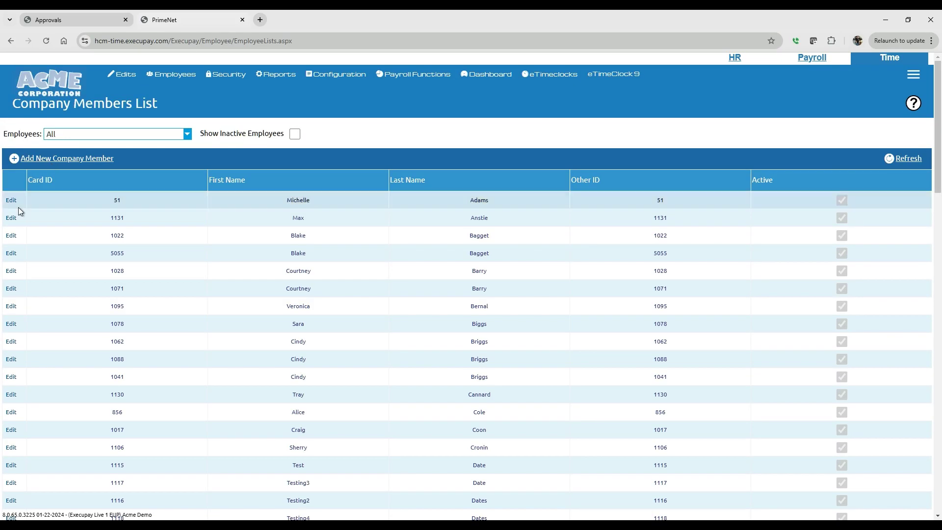
{"action": "left_click", "coordinate": [11, 238]}
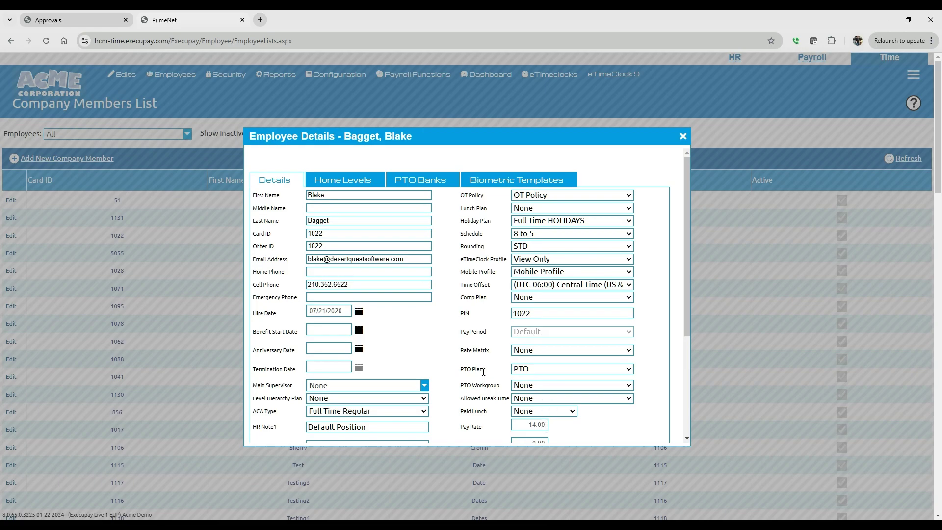
{"action": "left_click", "coordinate": [476, 314]}
{"action": "left_click", "coordinate": [309, 236]}
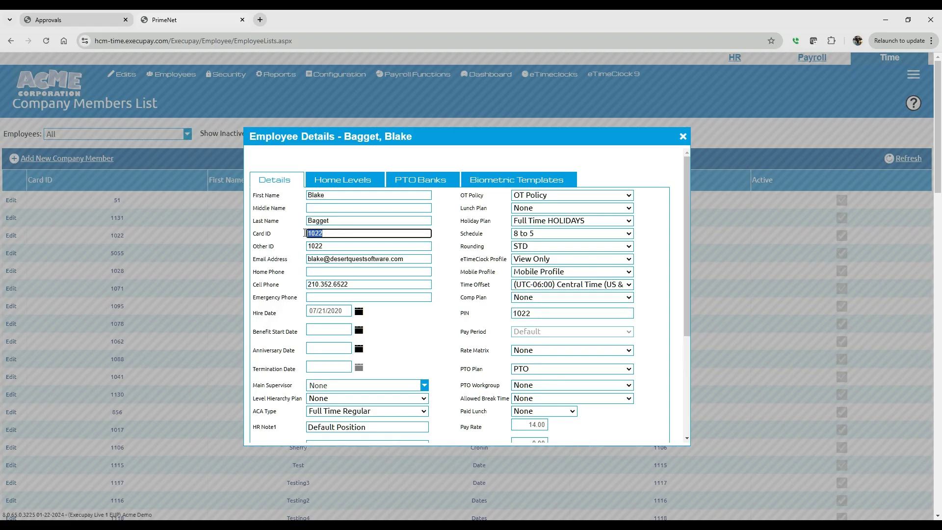
{"action": "left_click", "coordinate": [325, 246]}
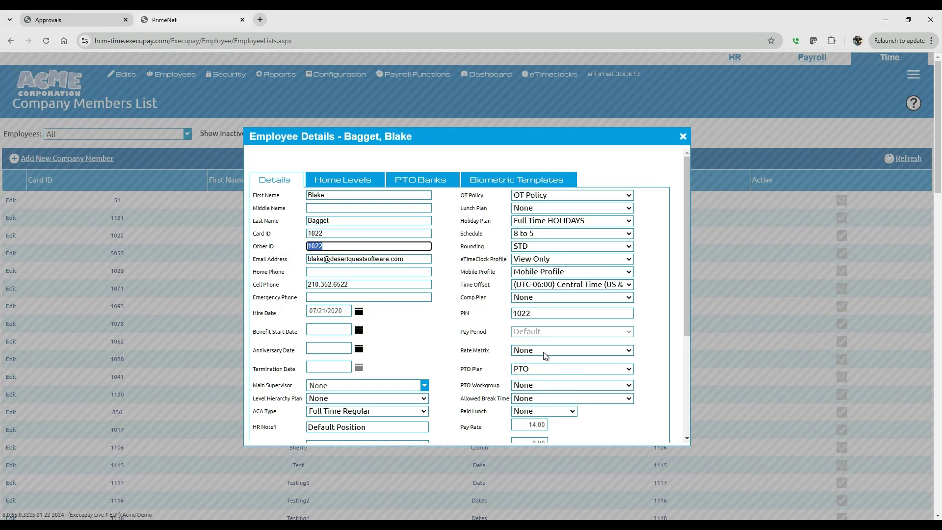
{"action": "left_click", "coordinate": [682, 137]}
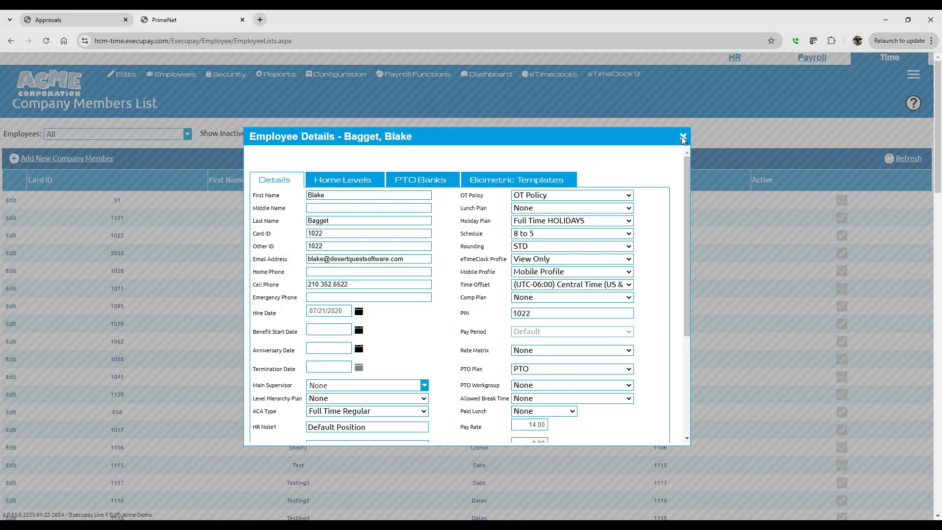
Launch eTimeClock 9, select its web address, and return to the Company Members List
{"action": "scroll", "coordinate": [400, 393], "scroll_direction": "up", "scroll_amount": 3}
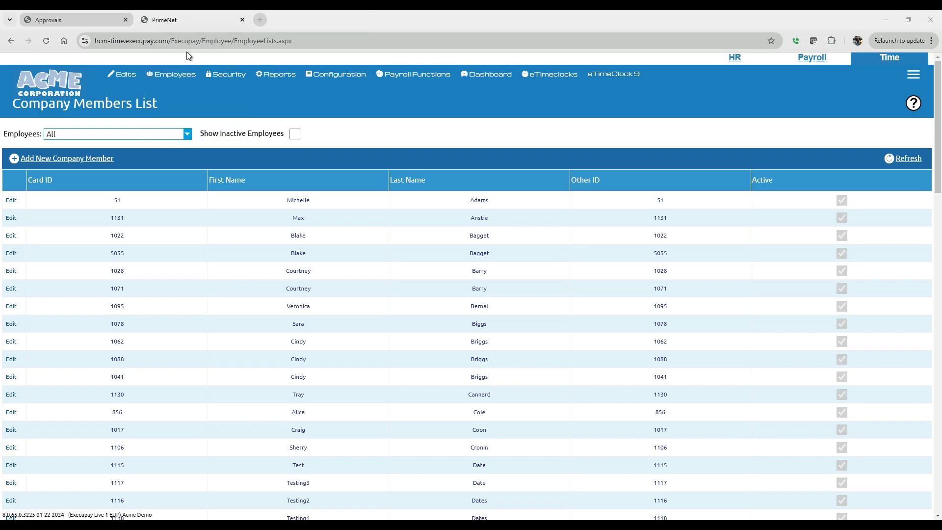
{"action": "left_click", "coordinate": [631, 79]}
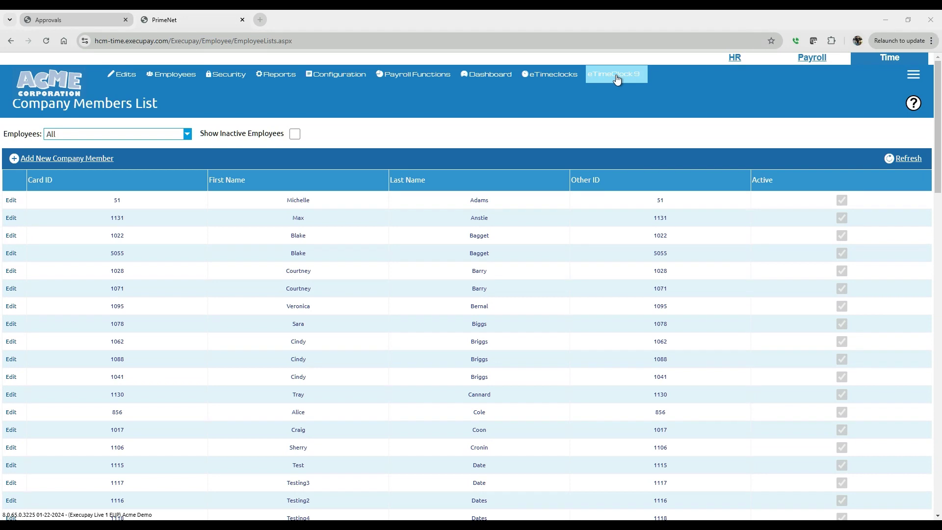
{"action": "left_click", "coordinate": [617, 76]}
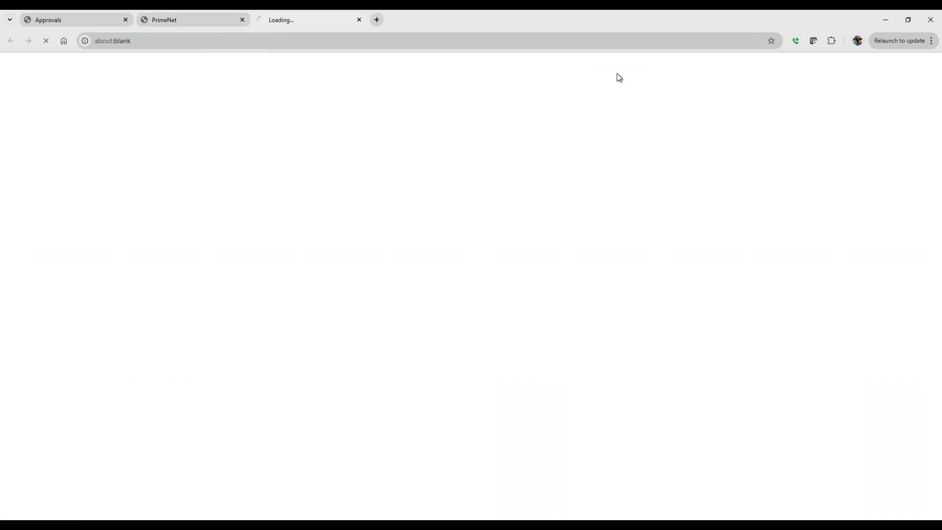
{"action": "left_click_drag", "start_coordinate": [279, 40], "coordinate": [97, 44]}
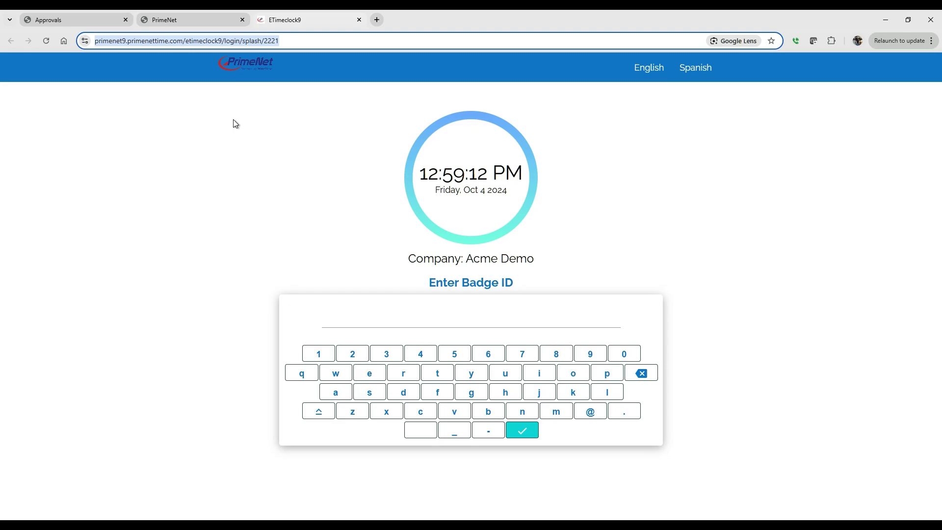
{"action": "left_click", "coordinate": [189, 19]}
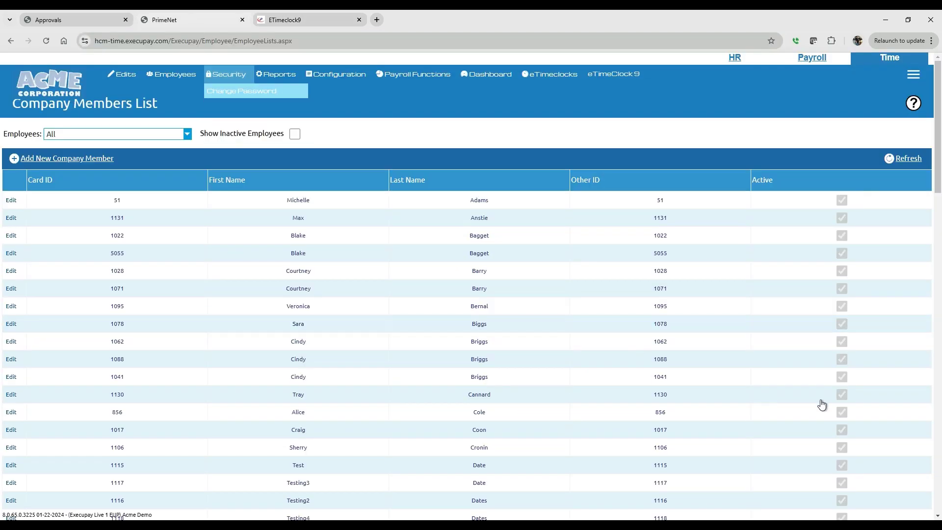